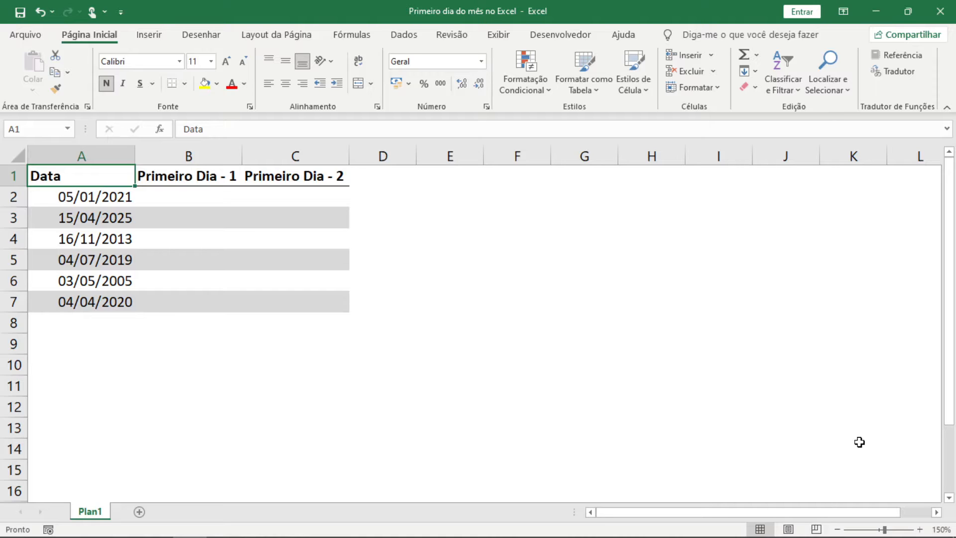
# Examine the dates listed in the Data column, from A2 down to A7.
pyautogui.press('Down')
pyautogui.press('Down')
pyautogui.press('Down')
pyautogui.press('Down')
pyautogui.press('Down')
pyautogui.press('Down')
pyautogui.press('Down')
pyautogui.press('Up')
pyautogui.press('Up')
pyautogui.press('Up')
pyautogui.press('Up')
pyautogui.press('Up')
pyautogui.press('Up')
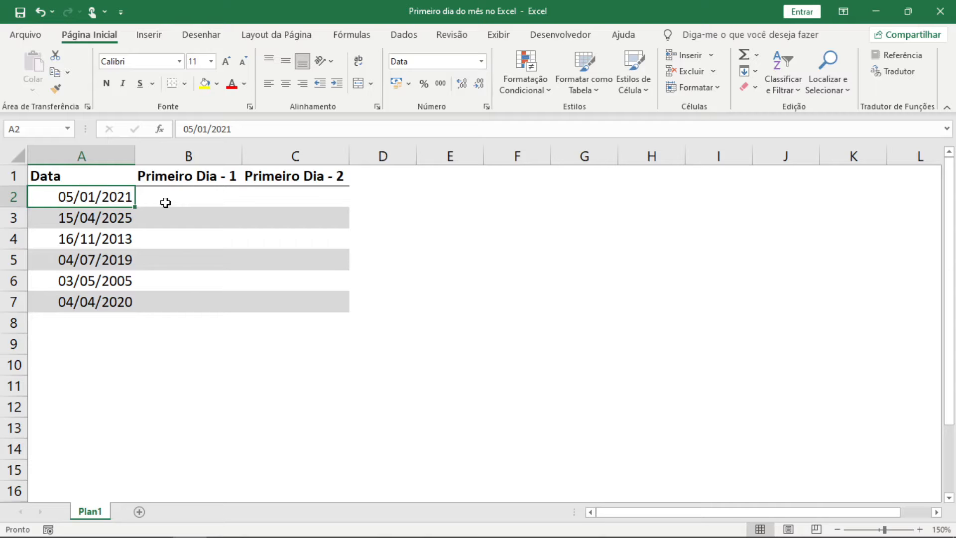
pyautogui.press('Down')
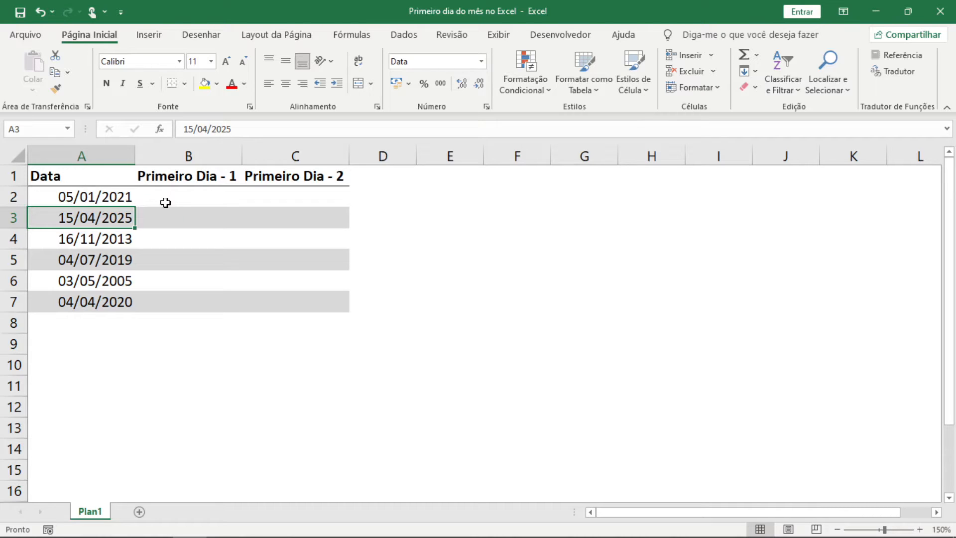
# Enter the formula =FIMMÊS(A2;0) in cell B2 to get the last day of the month of the date in A2.
pyautogui.click(165, 203)
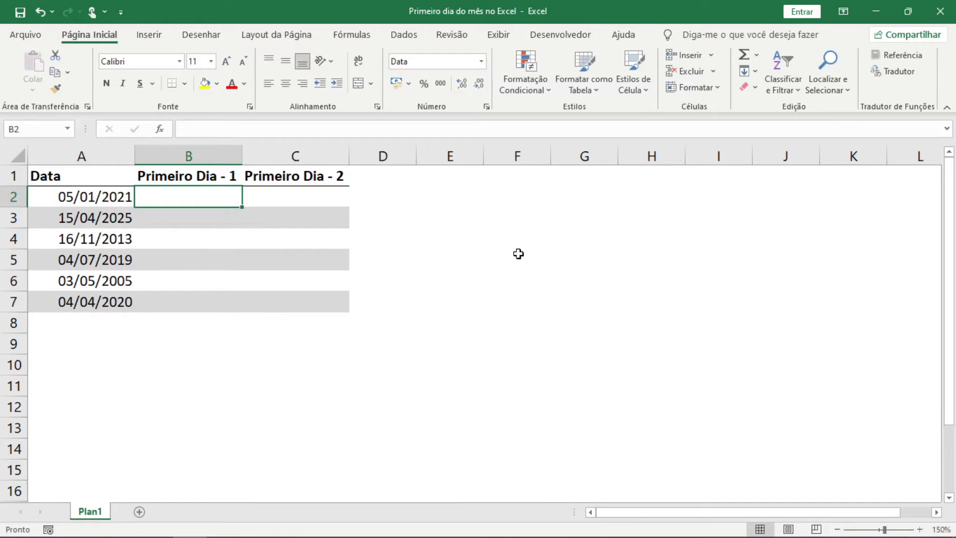
pyautogui.write('=fimmês(')
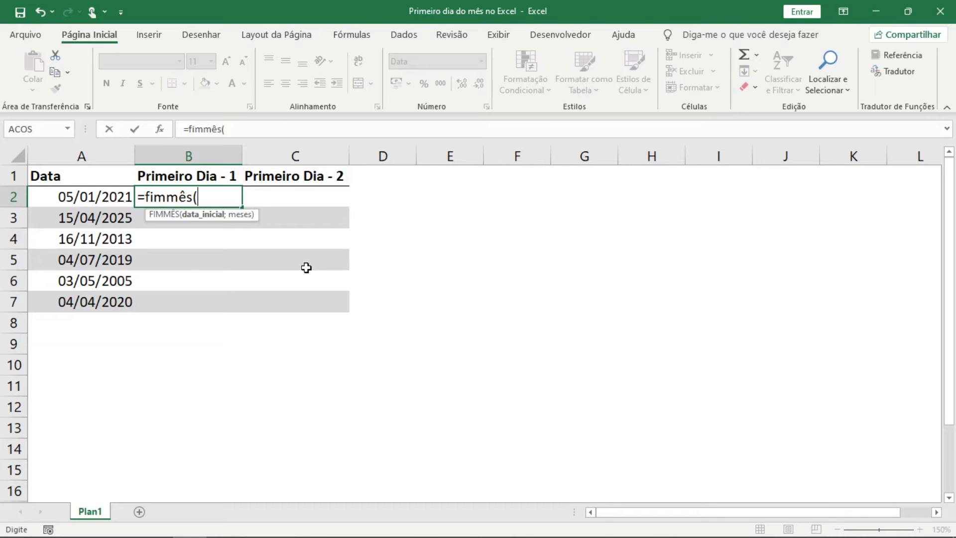
pyautogui.click(63, 202)
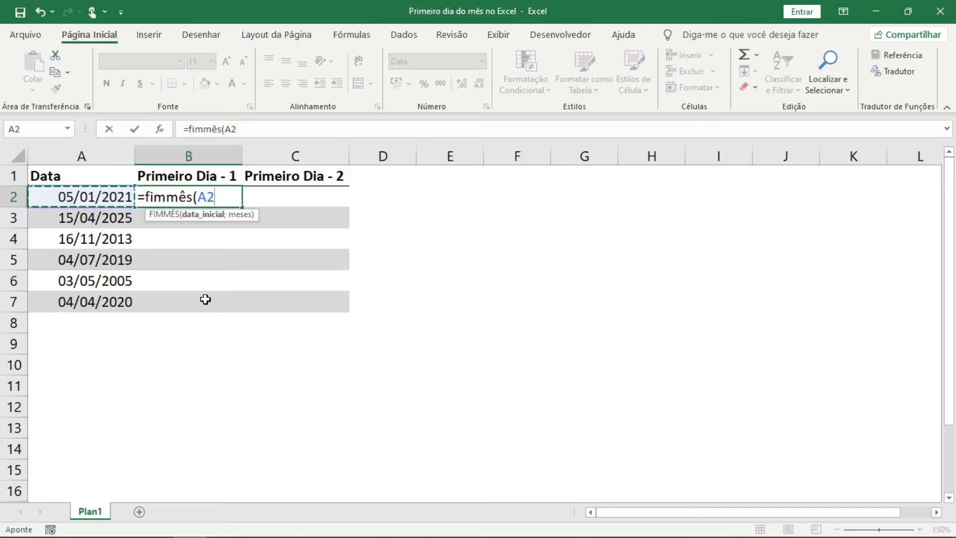
pyautogui.write(';')
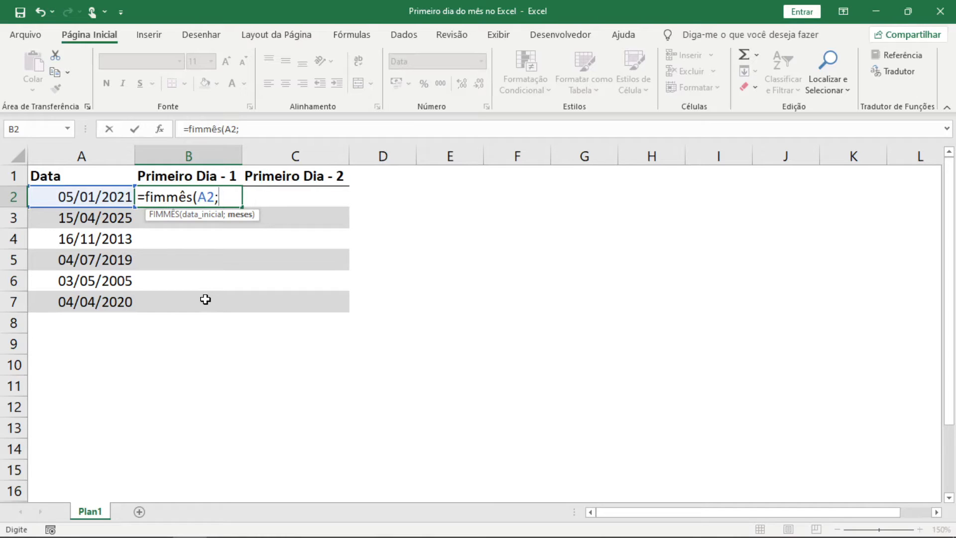
pyautogui.write('0)')
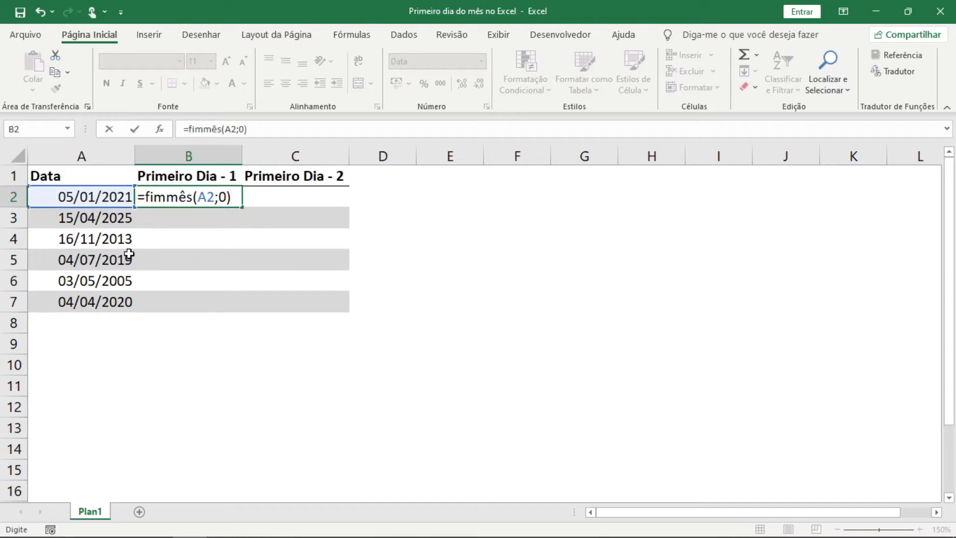
pyautogui.click(224, 198)
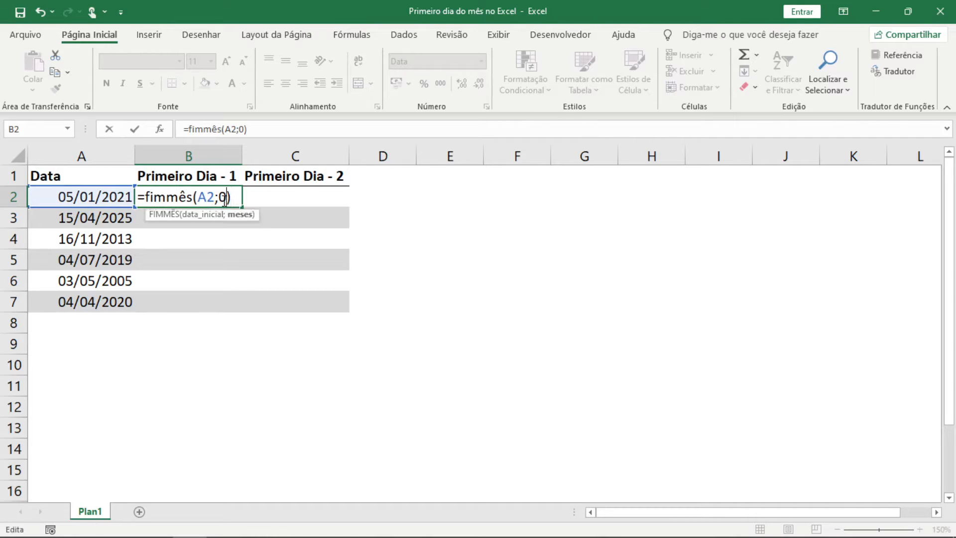
pyautogui.press('Return')
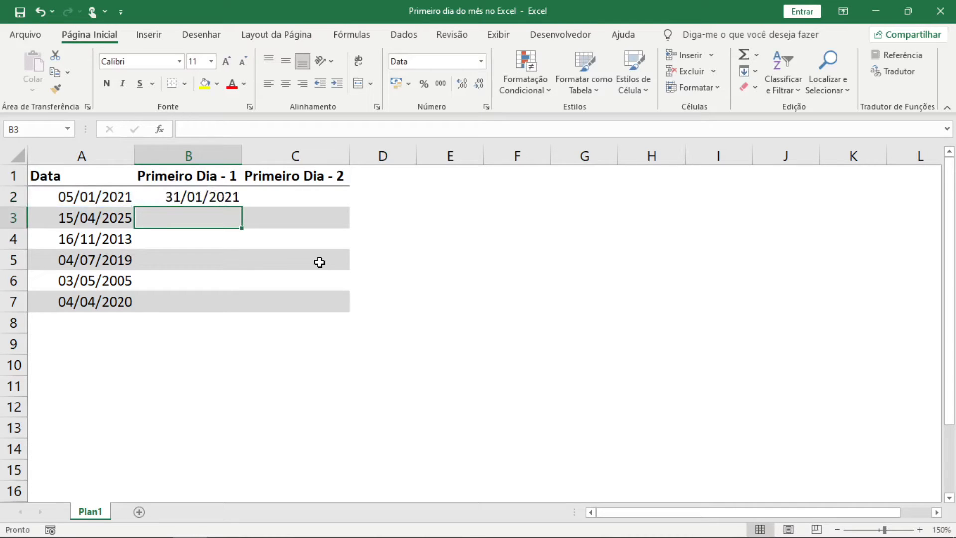
# Copy the FIMMÊS formula from B2 down through B7 for the remaining dates.
pyautogui.press('Up')
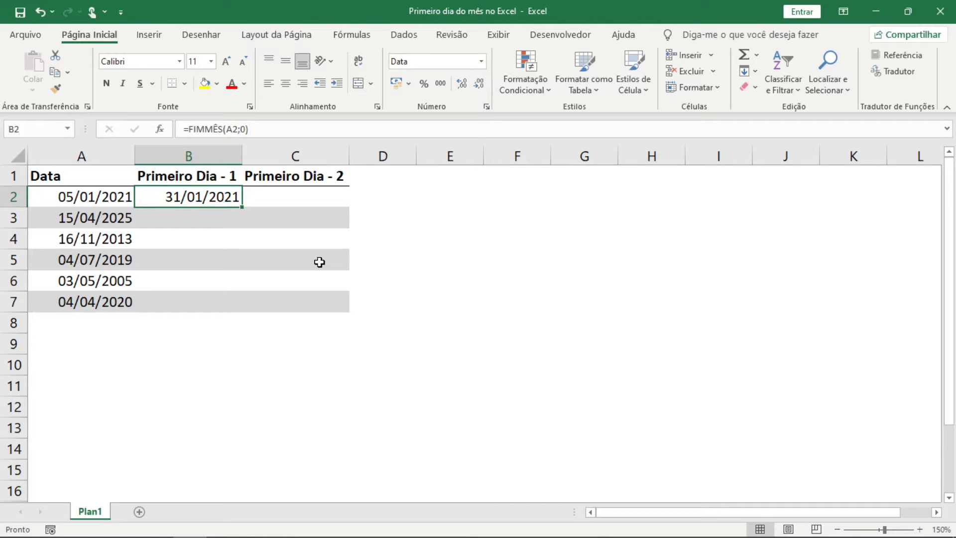
pyautogui.hotkey('ctrl', 'c')
pyautogui.hotkey('shift', 'Down')
pyautogui.hotkey('shift', 'Down')
pyautogui.hotkey('shift', 'Down')
pyautogui.hotkey('shift', 'Down')
pyautogui.hotkey('shift', 'Down')
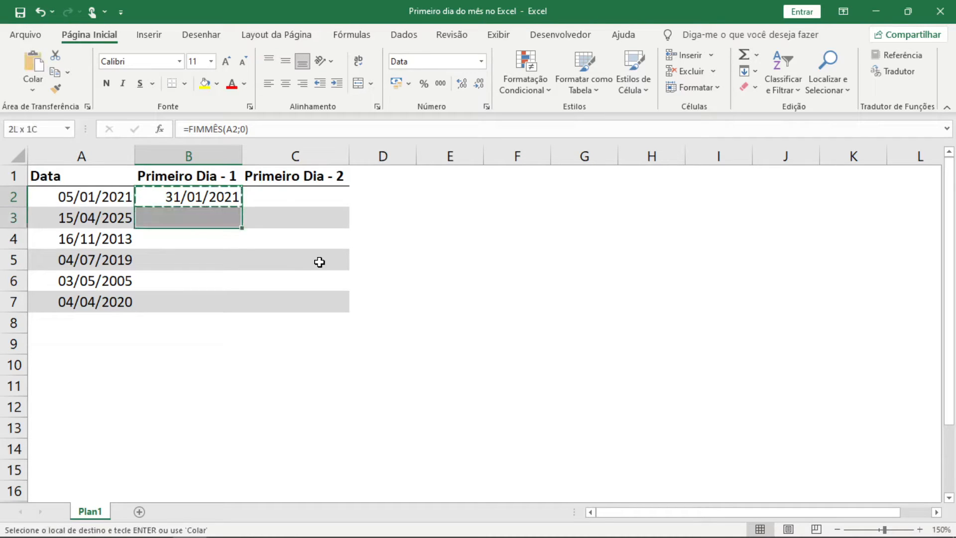
pyautogui.press('v')
pyautogui.press('f')
pyautogui.press('Right')
pyautogui.press('Right')
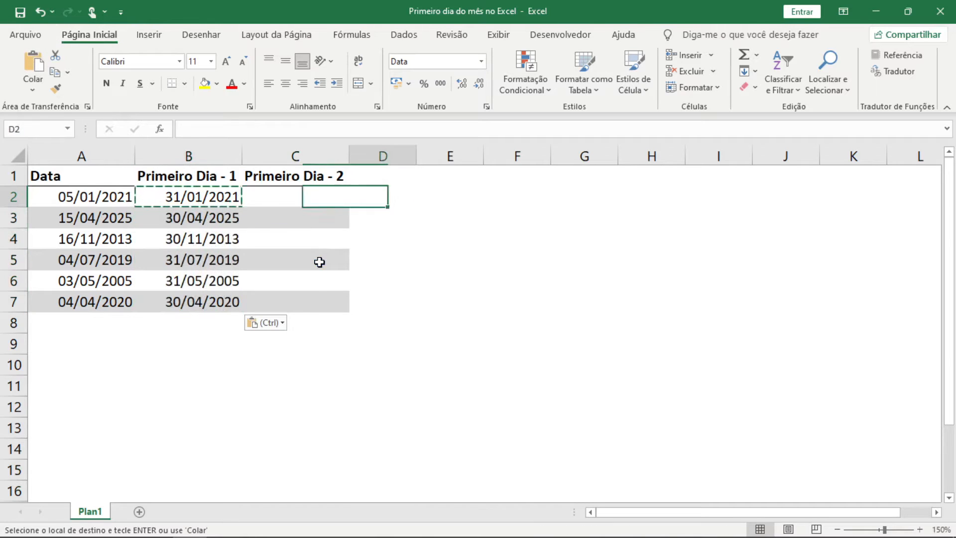
pyautogui.press('Right')
pyautogui.press('BackSpace')
pyautogui.press('Left')
pyautogui.press('Left')
pyautogui.press('Left')
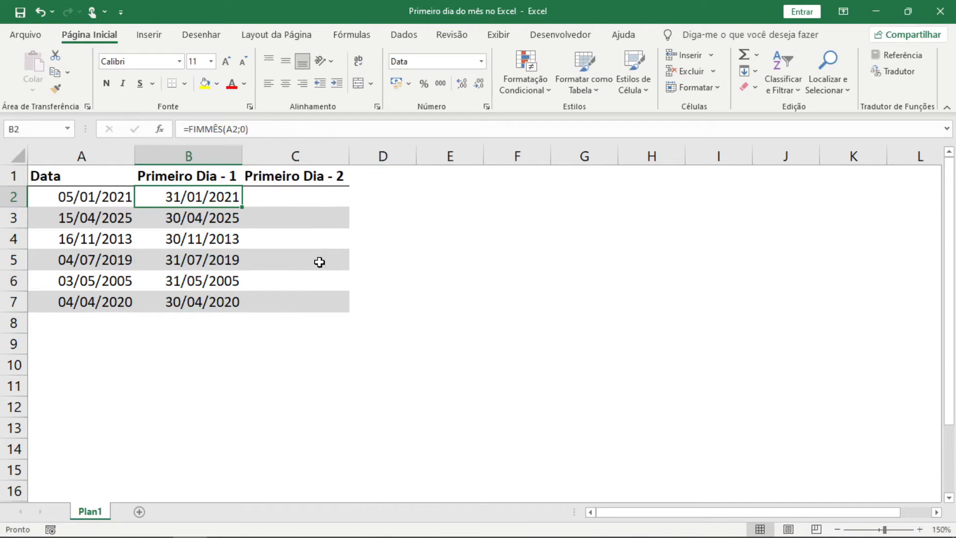
# Compare the dates in column A with the month-end formula results in column B, row by row.
pyautogui.press('Left')
pyautogui.press('Down')
pyautogui.press('Right')
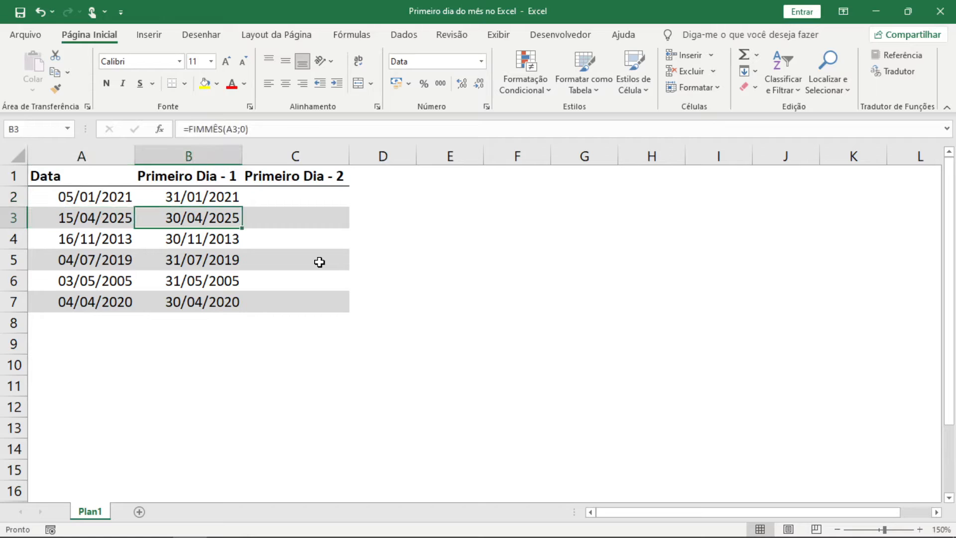
pyautogui.press('Left')
pyautogui.press('Down')
pyautogui.press('Down')
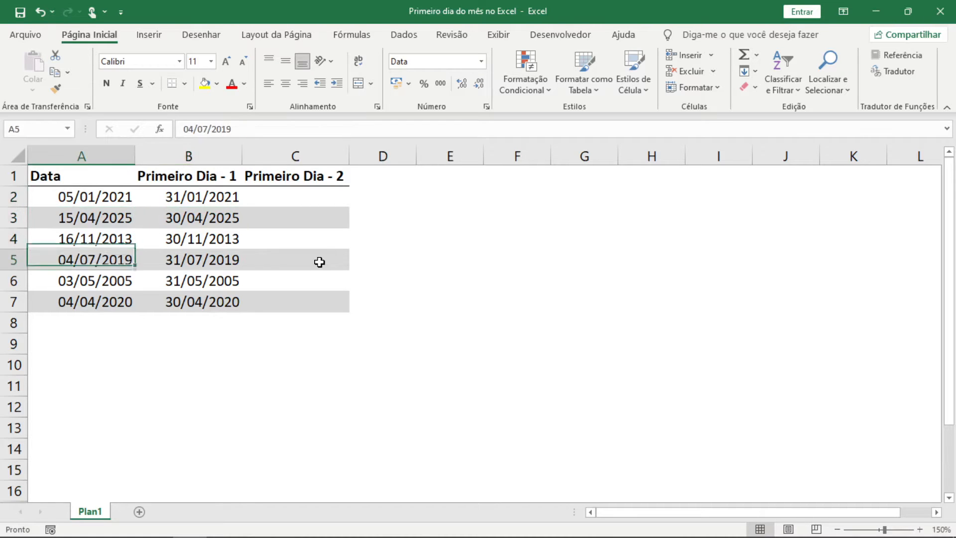
pyautogui.press('Down')
pyautogui.press('Right')
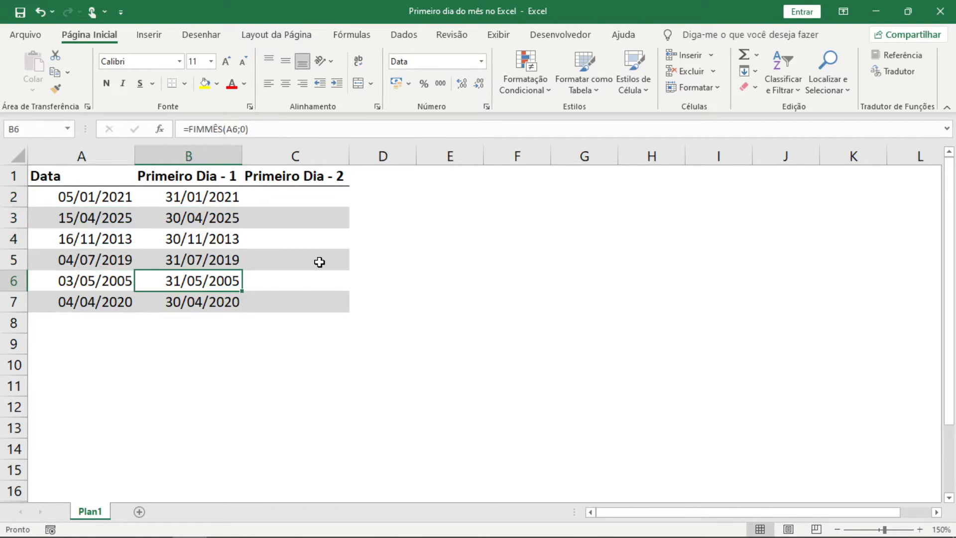
pyautogui.press('Up')
pyautogui.press('Up')
pyautogui.press('Up')
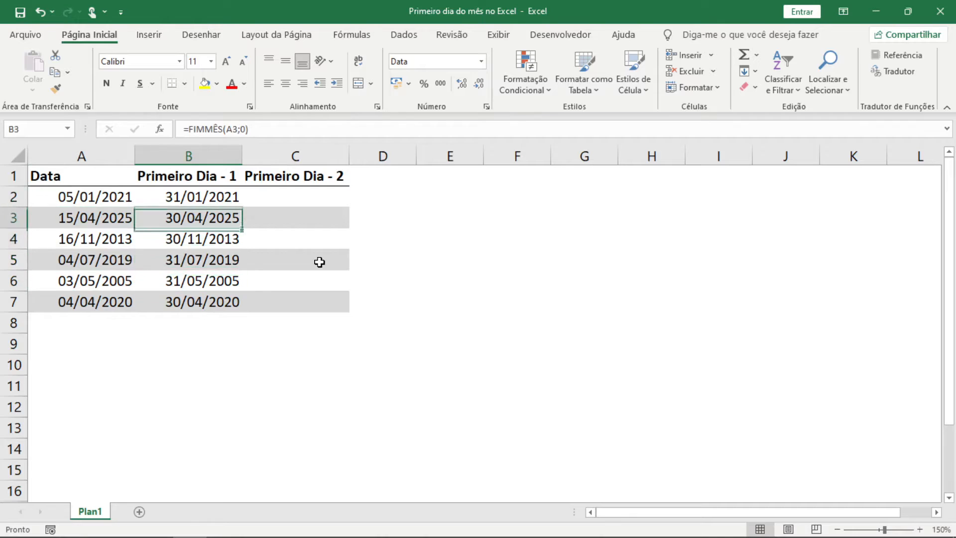
pyautogui.press('Up')
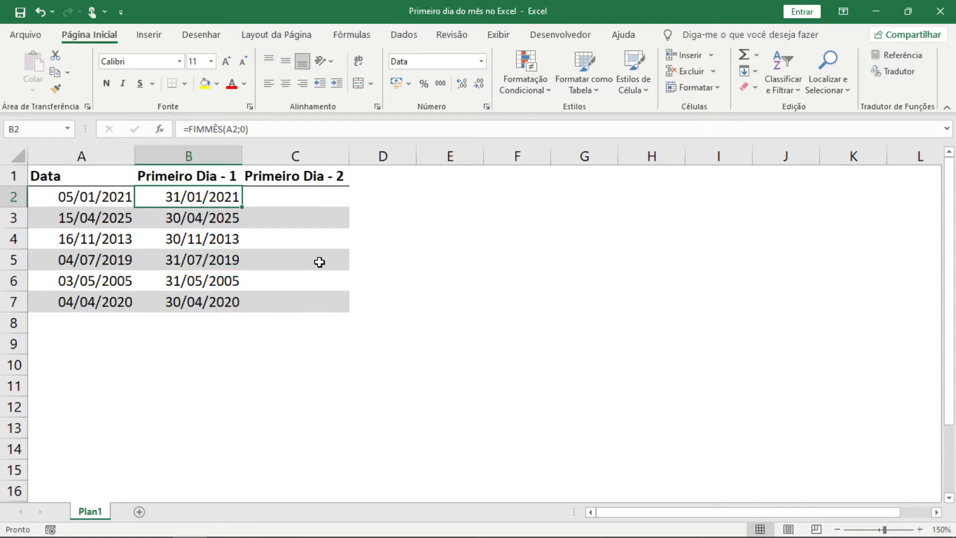
pyautogui.press('Left')
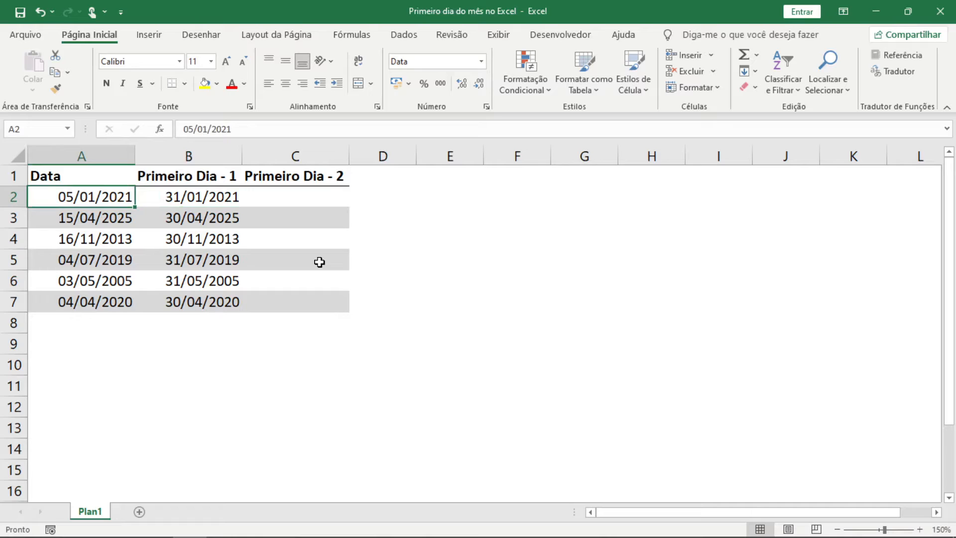
pyautogui.press('Right')
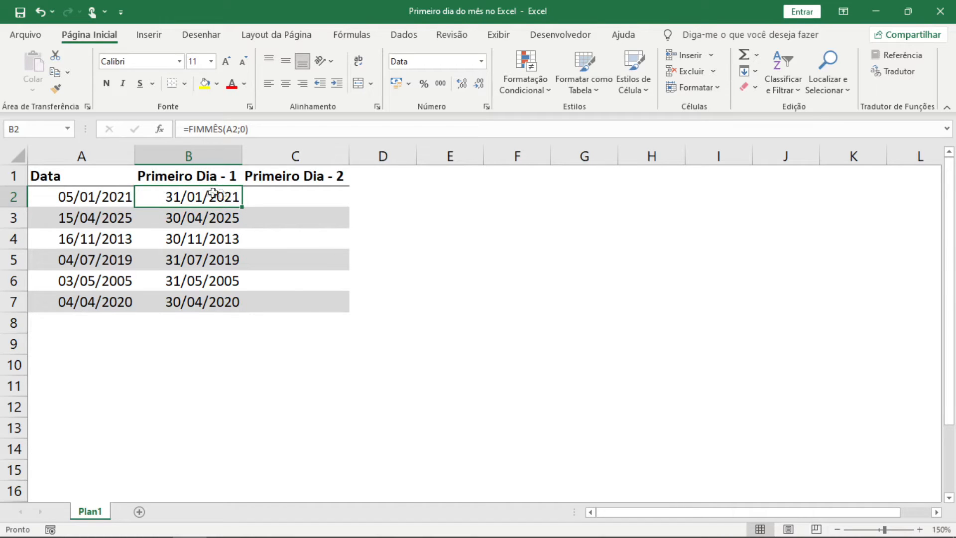
# Set the months argument of the FIMMÊS formula in B2 to 1 and compare its result with A2.
pyautogui.doubleClick(160, 198)
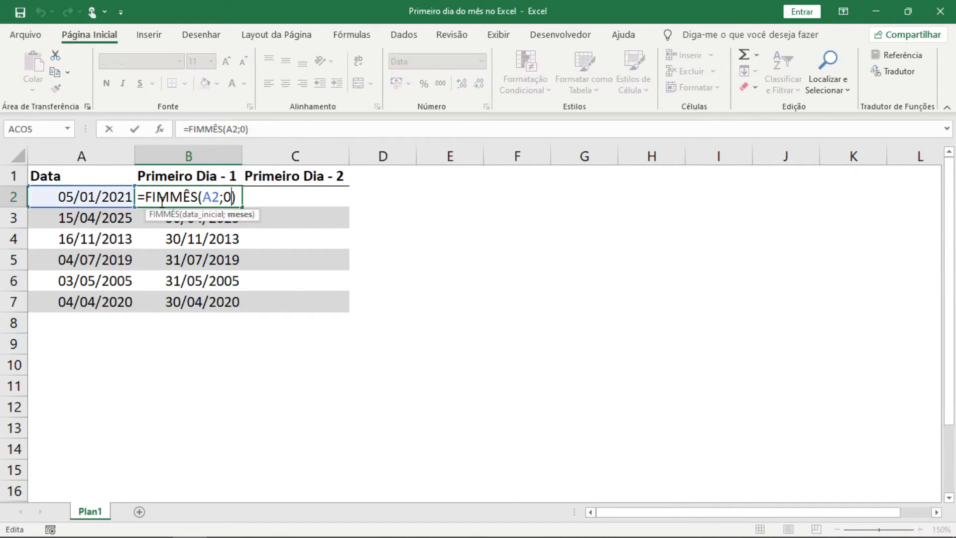
pyautogui.press('BackSpace')
pyautogui.write('1')
pyautogui.press('Return')
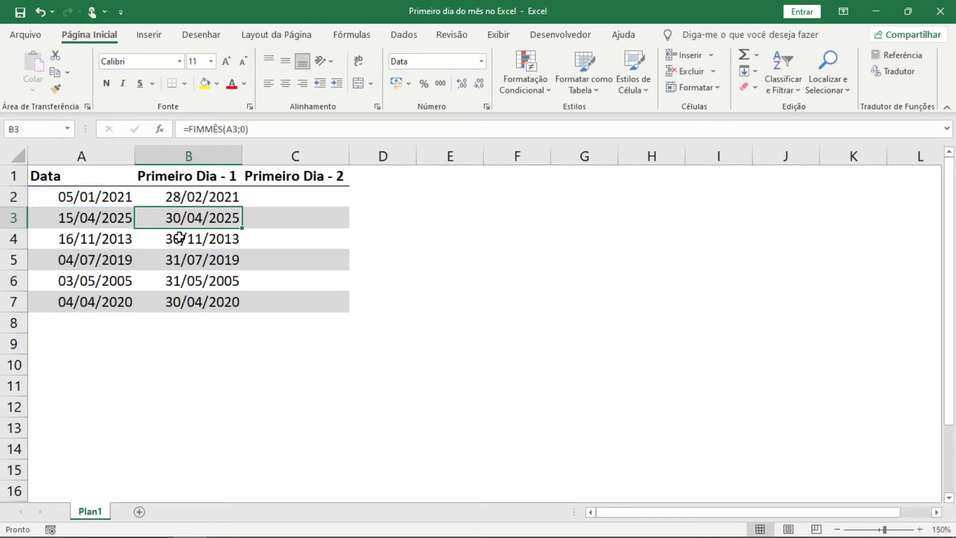
pyautogui.press('Up')
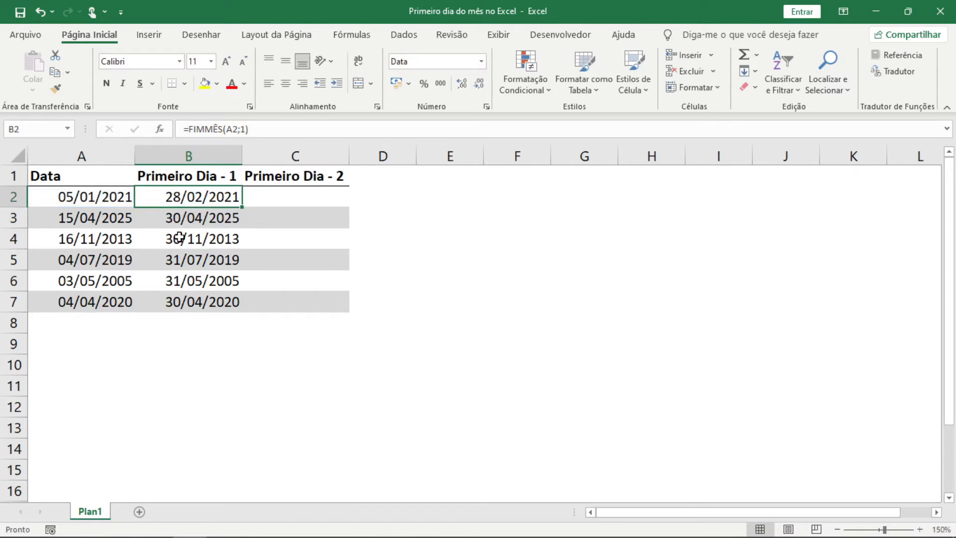
pyautogui.press('Left')
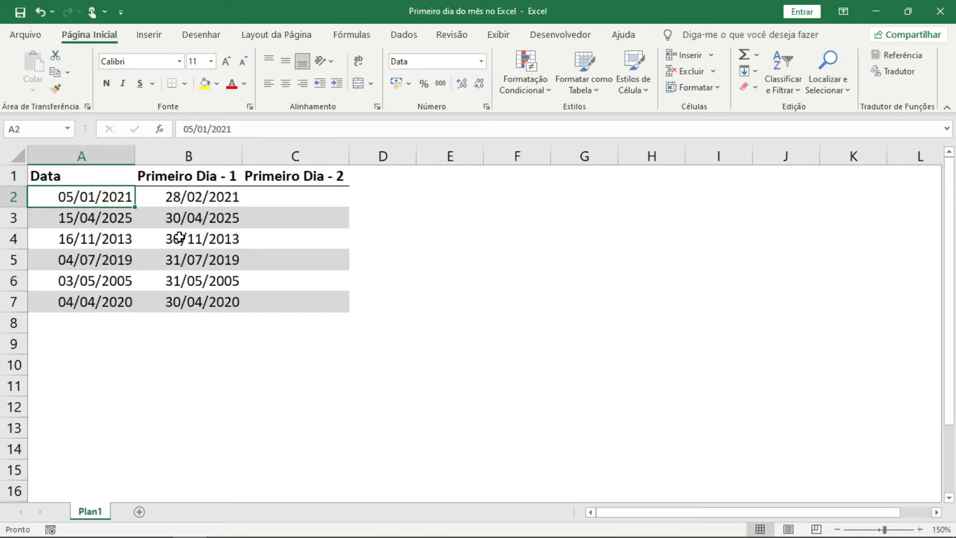
pyautogui.press('Right')
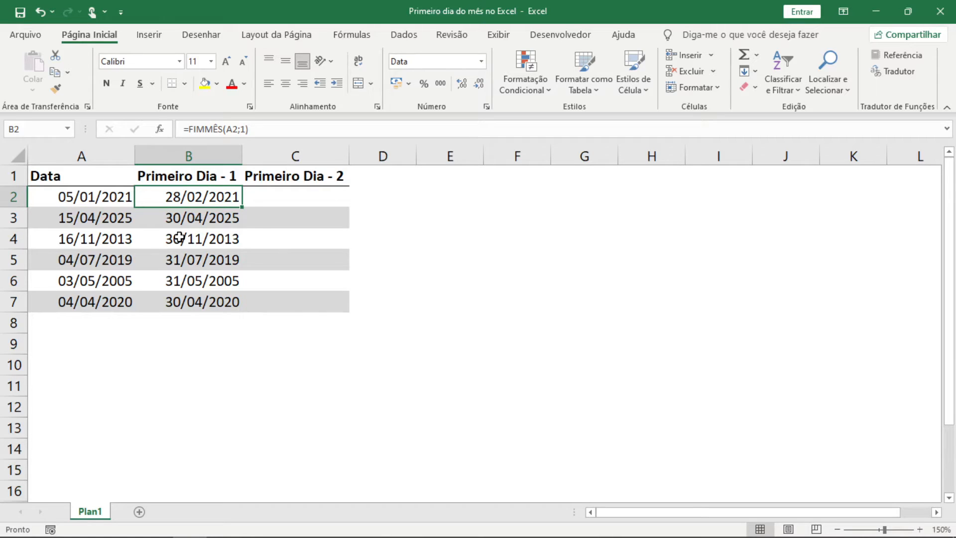
# Set the months argument of the FIMMÊS formula in B2 to -1 to return the previous month's last day.
pyautogui.press('F2')
pyautogui.press('BackSpace')
pyautogui.press('BackSpace')
pyautogui.write('-1)')
pyautogui.hotkey('ctrl', 'Return')
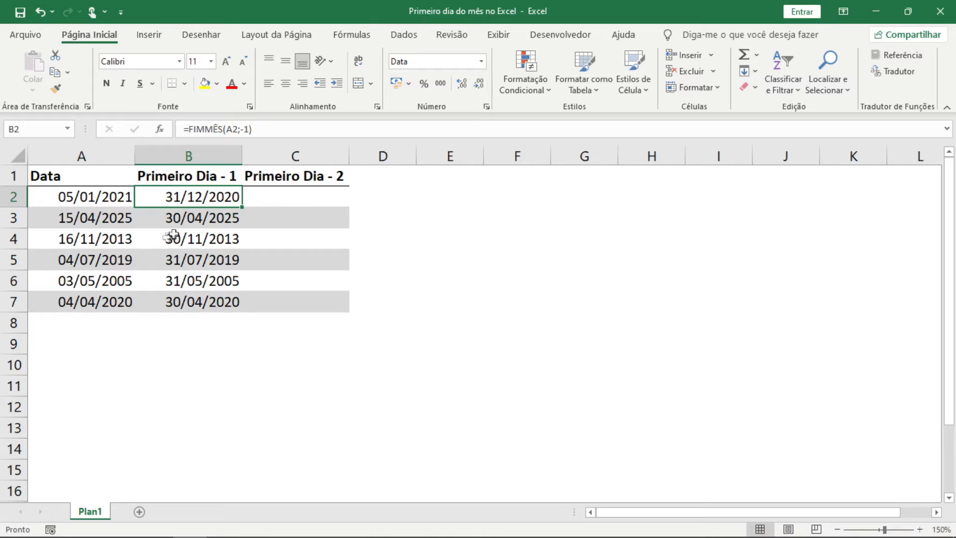
# Add +1 to the end of the formula in B2, making it =FIMMÊS(A2;-1)+1.
pyautogui.press('F2')
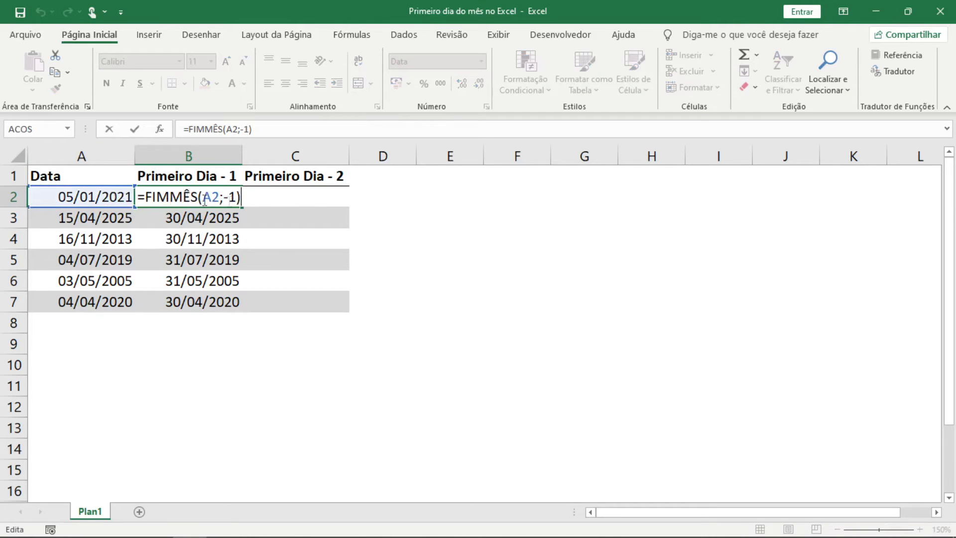
pyautogui.write('+1')
pyautogui.press('Return')
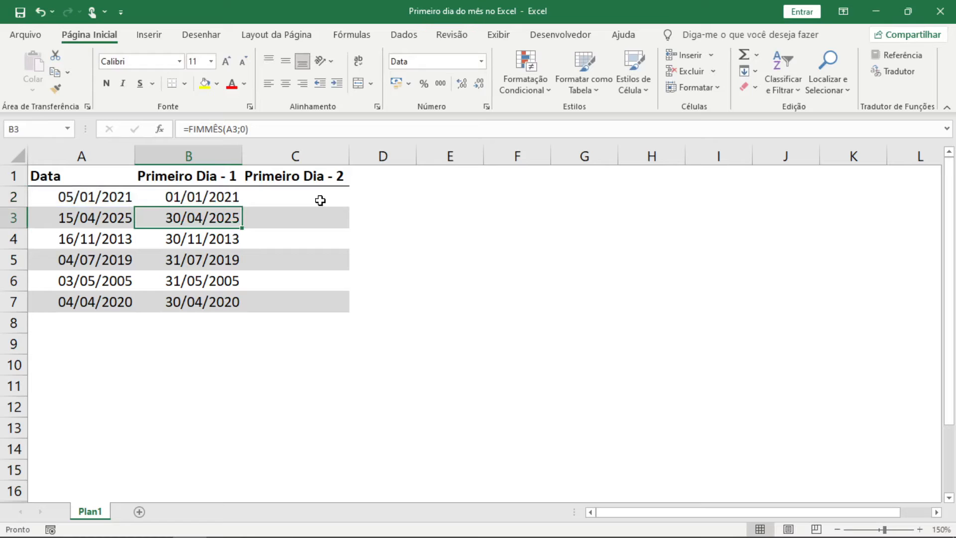
# Copy the =FIMMÊS(A2;-1)+1 formula from B2 down over the cells through B7.
pyautogui.press('Up')
pyautogui.hotkey('ctrl', 'c')
pyautogui.hotkey('ctrl', 'shift', 'Down')
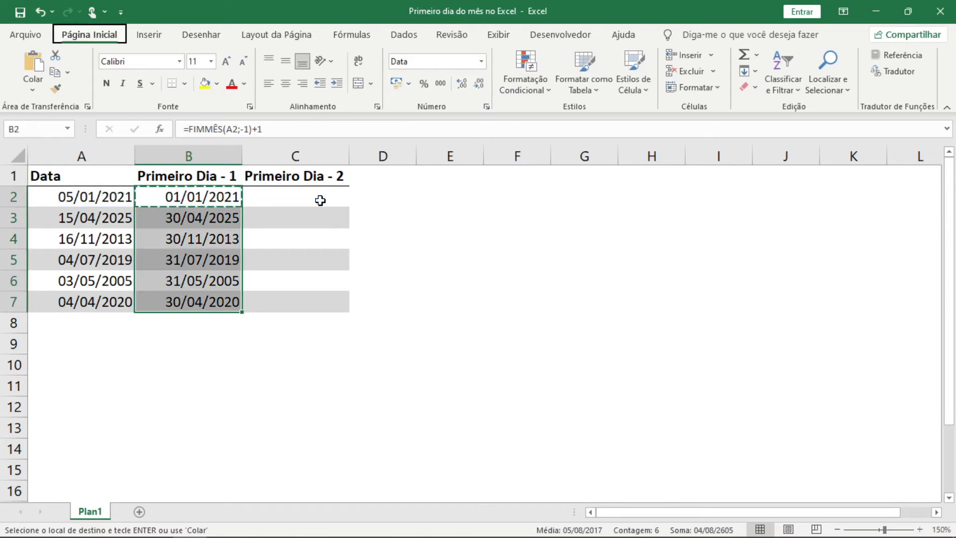
pyautogui.hotkey('ctrl', 'v')
pyautogui.press('Right')
pyautogui.press('Right')
pyautogui.press('Right')
pyautogui.press('Escape')
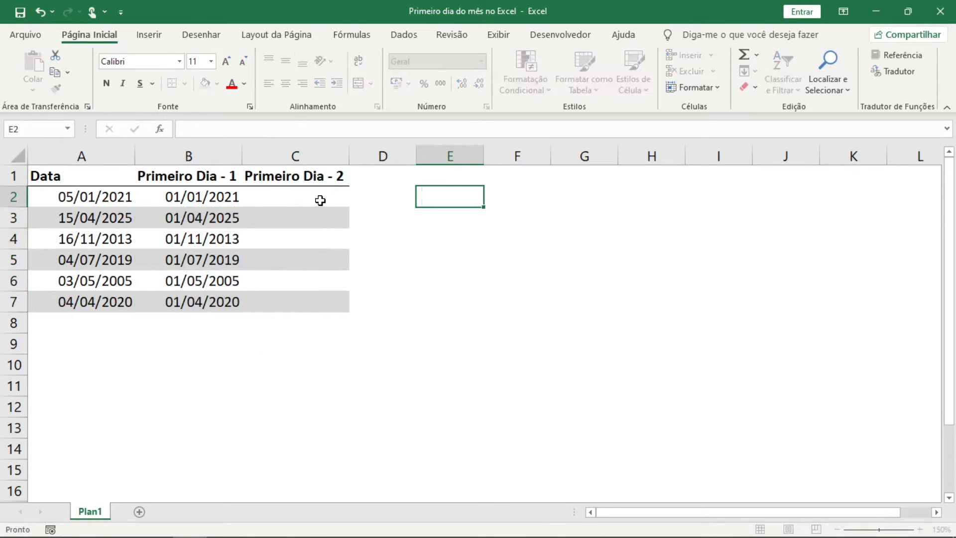
# Review the first-day-of-month results in B2:B7 and compare B2 with the original date in A2.
pyautogui.press('Left')
pyautogui.press('Left')
pyautogui.press('Left')
pyautogui.press('Down')
pyautogui.press('Down')
pyautogui.press('Down')
pyautogui.press('Down')
pyautogui.press('Down')
pyautogui.press('Down')
pyautogui.press('Up')
pyautogui.press('Up')
pyautogui.press('Up')
pyautogui.press('Up')
pyautogui.press('Up')
pyautogui.press('Up')
pyautogui.press('Left')
pyautogui.press('Right')
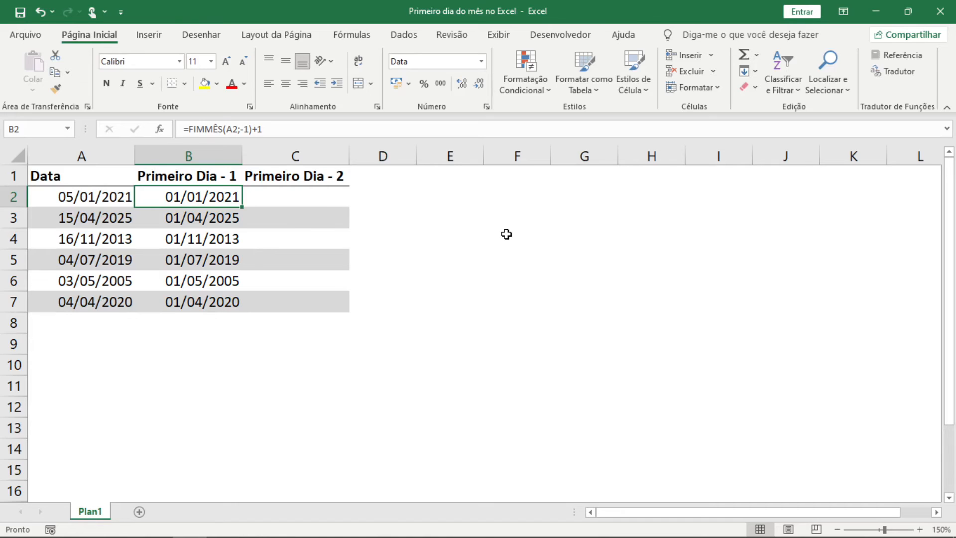
pyautogui.press('Left')
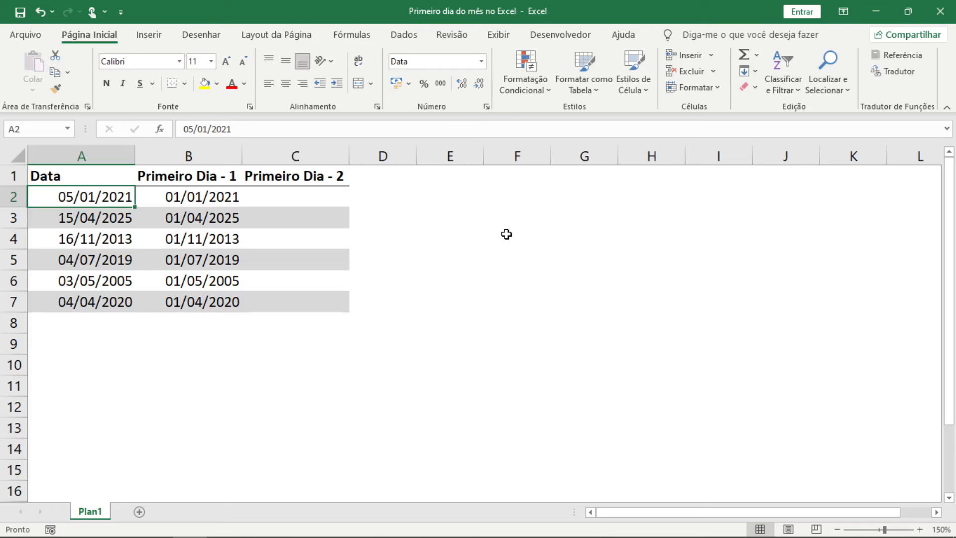
# Enter the formula =DIA(A2) in cell E2 to extract the day number from the first date.
pyautogui.press('Right')
pyautogui.press('Right')
pyautogui.press('Right')
pyautogui.press('Right')
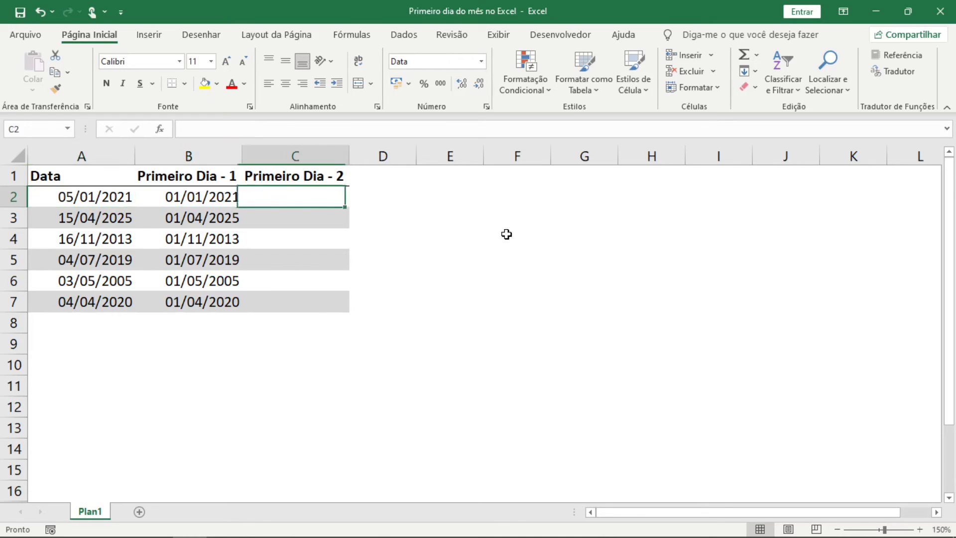
pyautogui.write('=dia (')
pyautogui.press('Left')
pyautogui.press('Left')
pyautogui.press('Left')
pyautogui.press('Left')
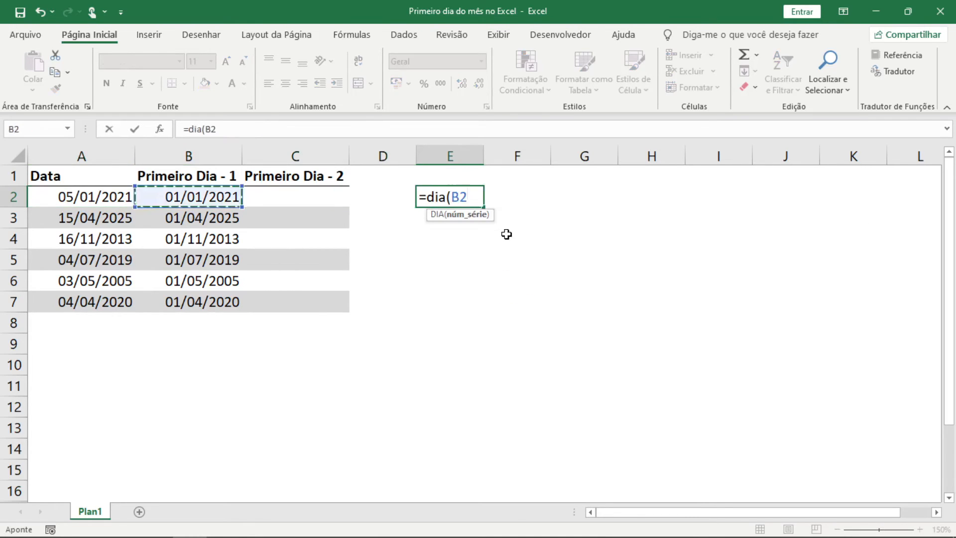
pyautogui.write(')')
pyautogui.press('Return')
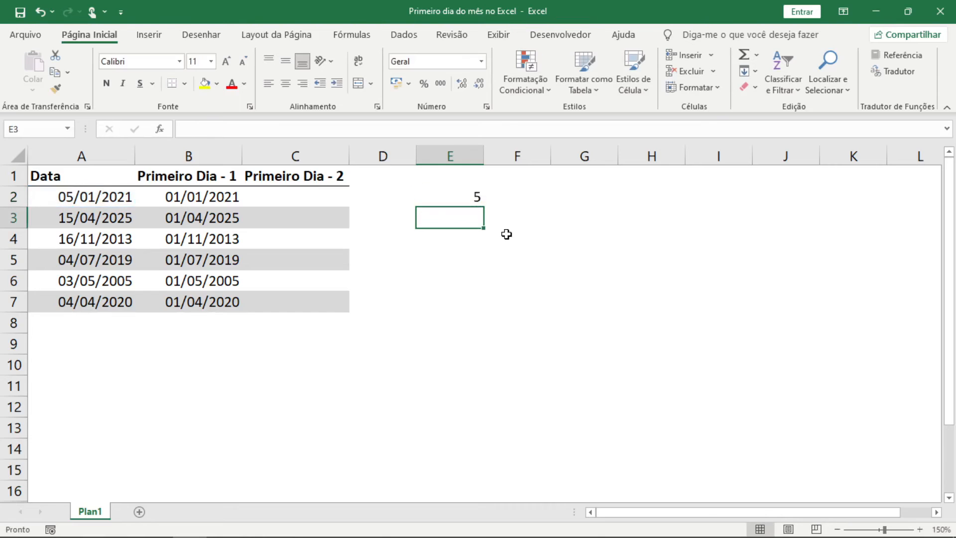
# Enter the formula =MÊS(A2) in cell F2 to extract the month number from the first date.
pyautogui.press('Up')
pyautogui.press('Right')
pyautogui.write('=mÊS(')
pyautogui.press('Left')
pyautogui.press('Left')
pyautogui.press('Left')
pyautogui.press('Left')
pyautogui.press('Left')
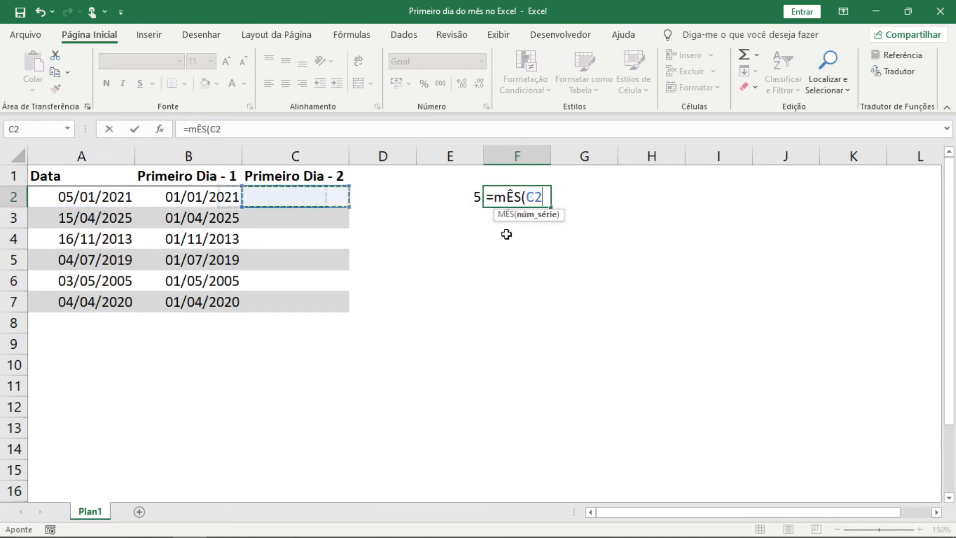
pyautogui.write(')')
pyautogui.press('Return')
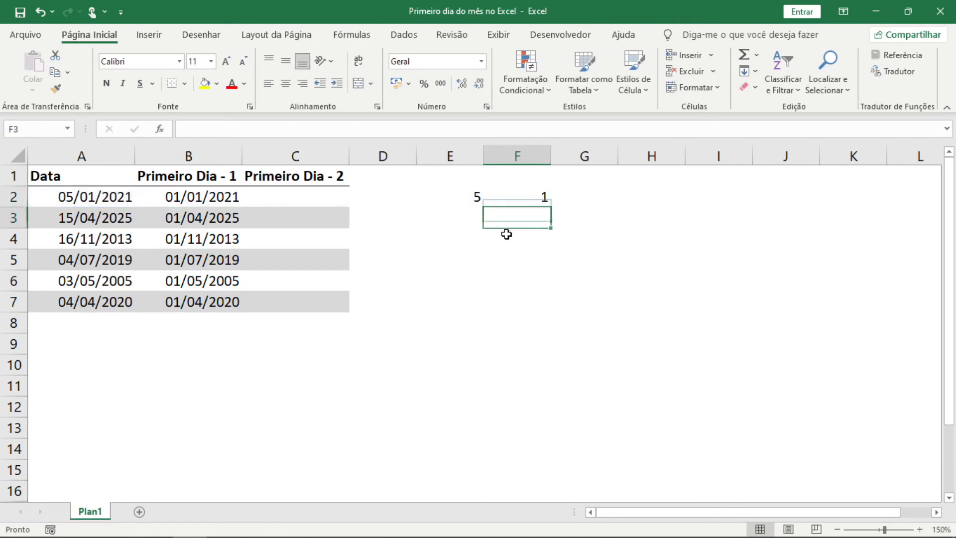
# Enter the formula =ANO(A2) in cell G2 to extract the year from the first date.
pyautogui.press('Up')
pyautogui.press('Right')
pyautogui.write('=ano(')
pyautogui.press('Left')
pyautogui.press('Left')
pyautogui.press('Left')
pyautogui.press('Left')
pyautogui.press('Left')
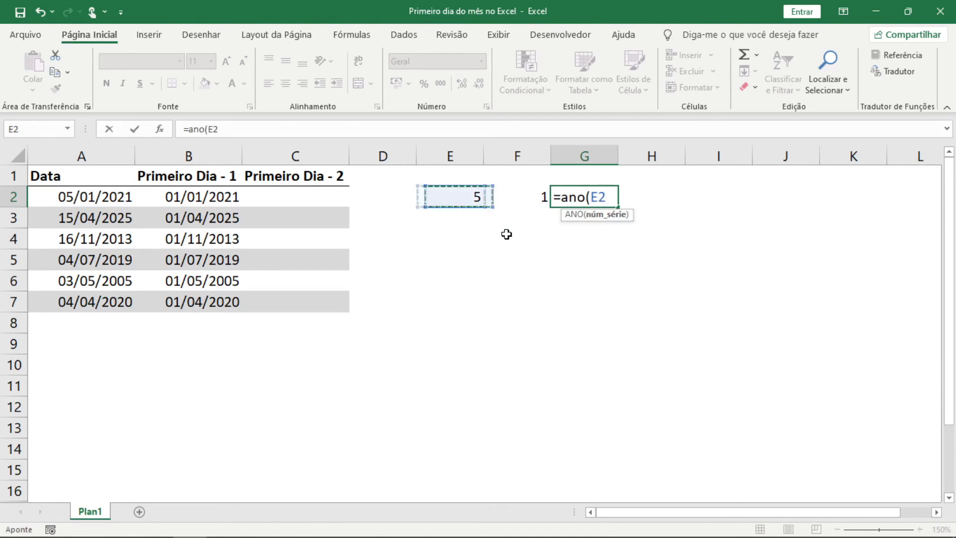
pyautogui.write(')')
pyautogui.press('Return')
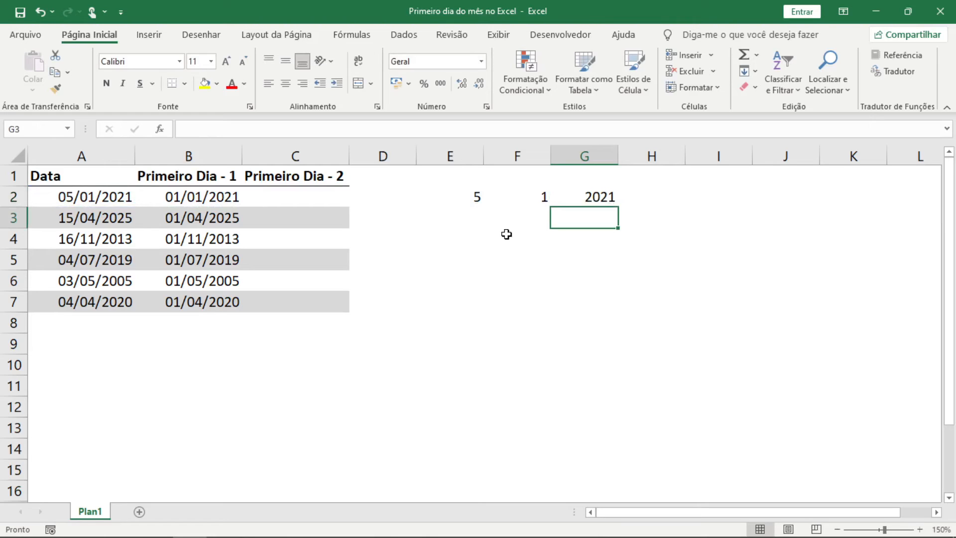
# Enter the formula =DATA(2021;1;5) in cell H2 to build a date from its year, month and day.
pyautogui.press('Up')
pyautogui.press('Left')
pyautogui.press('Left')
pyautogui.press('Right')
pyautogui.press('Right')
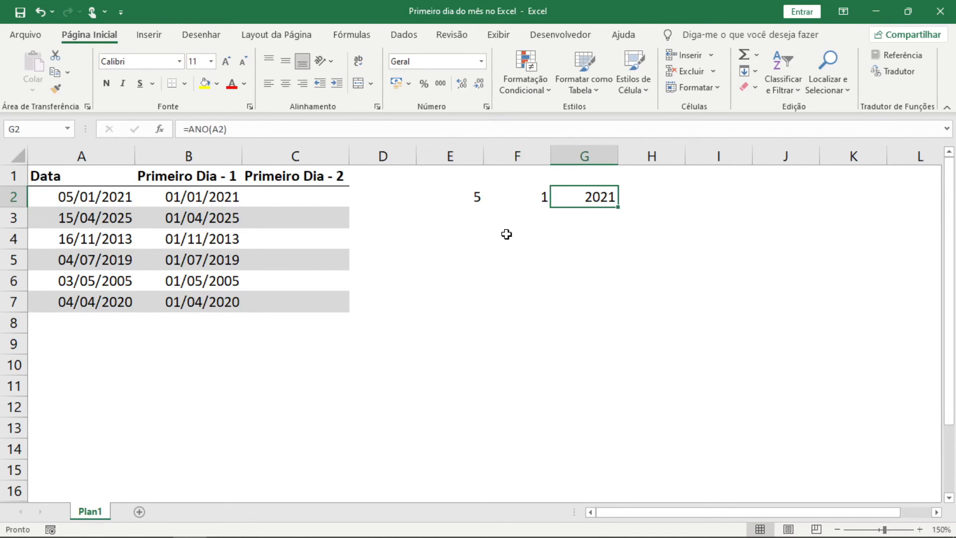
pyautogui.press('Right')
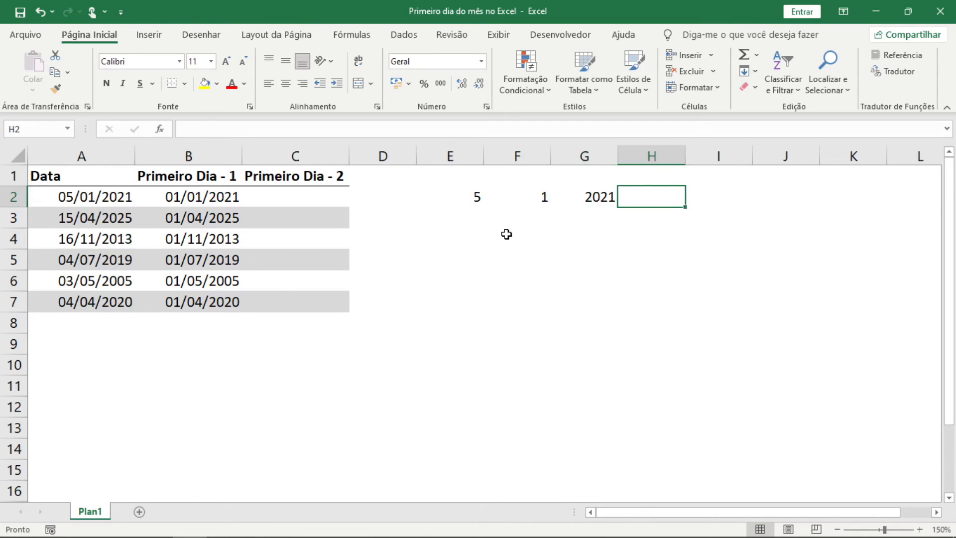
pyautogui.write('=data(')
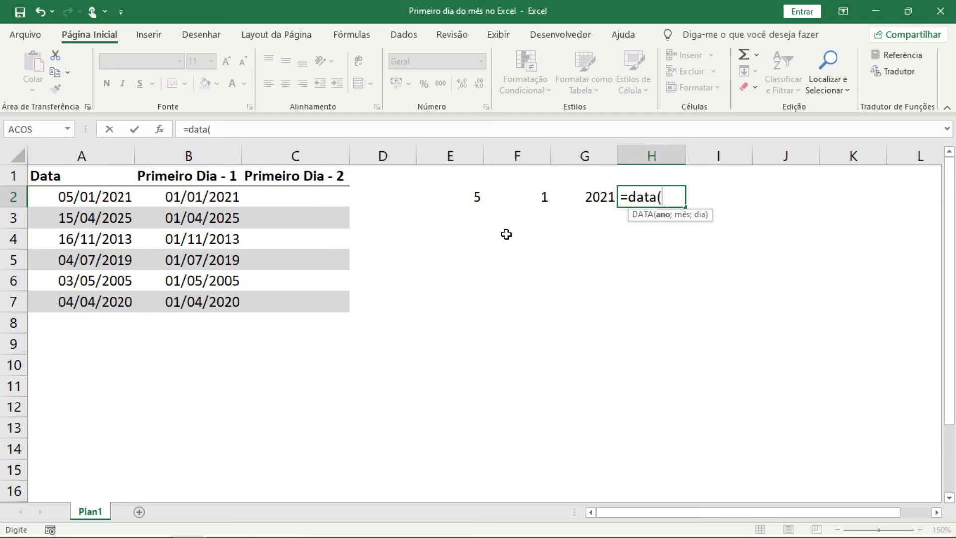
pyautogui.write('2021;')
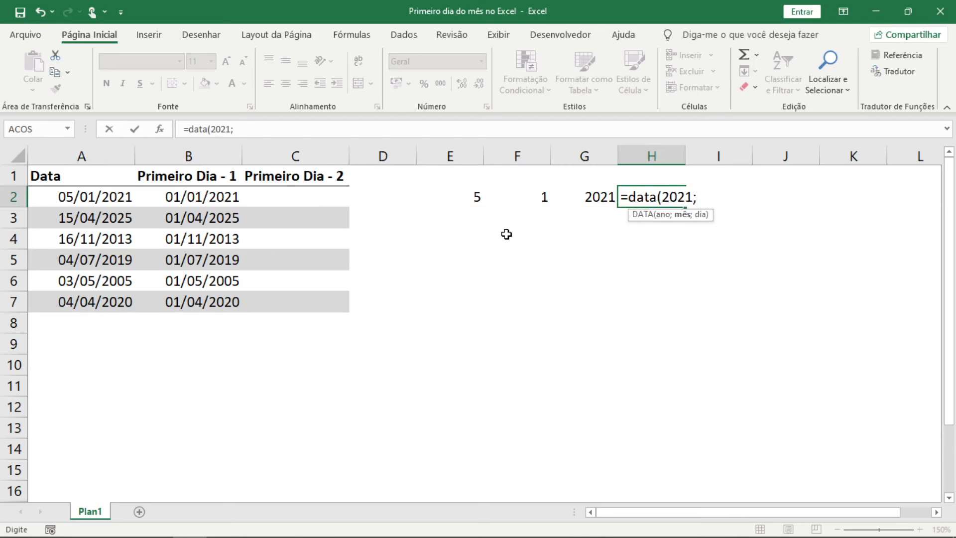
pyautogui.write('1;5)')
pyautogui.press('Return')
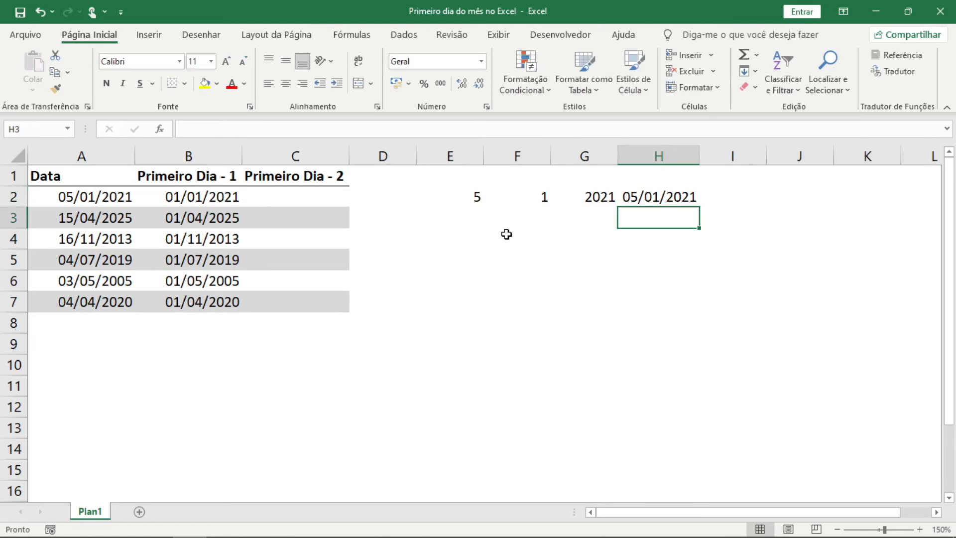
# Examine the DATA formula in H2 alongside the separate day, month and year values in E2:G2.
pyautogui.press('Up')
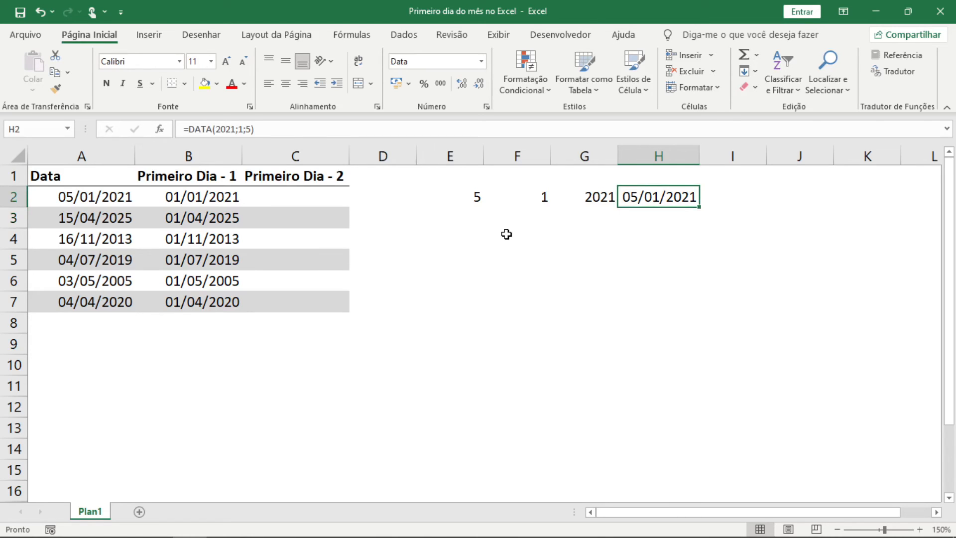
pyautogui.press('Left')
pyautogui.press('Left')
pyautogui.press('Left')
pyautogui.press('Left')
pyautogui.press('Left')
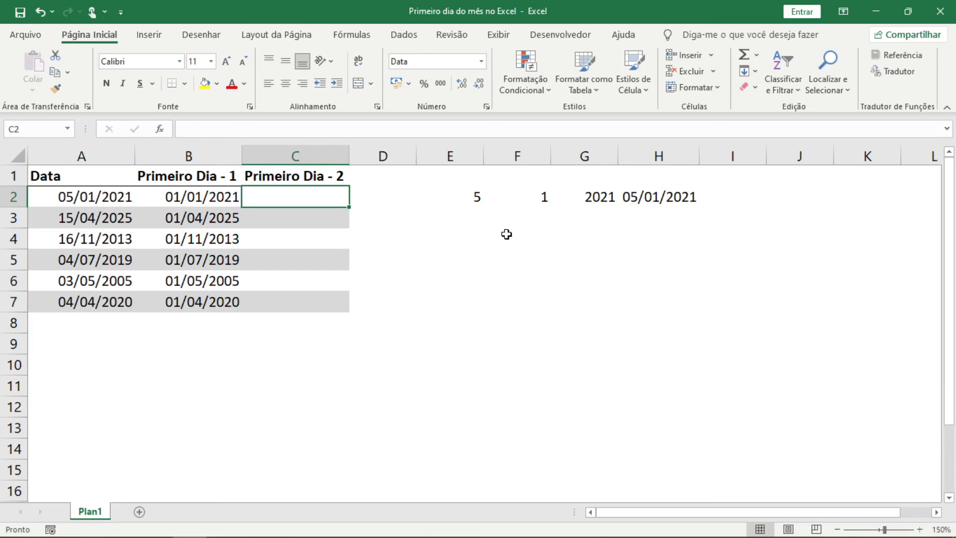
pyautogui.press('Right')
pyautogui.press('Right')
pyautogui.press('Left')
pyautogui.press('Left')
pyautogui.press('Right')
pyautogui.press('Right')
pyautogui.press('Right')
pyautogui.press('Right')
pyautogui.press('Right')
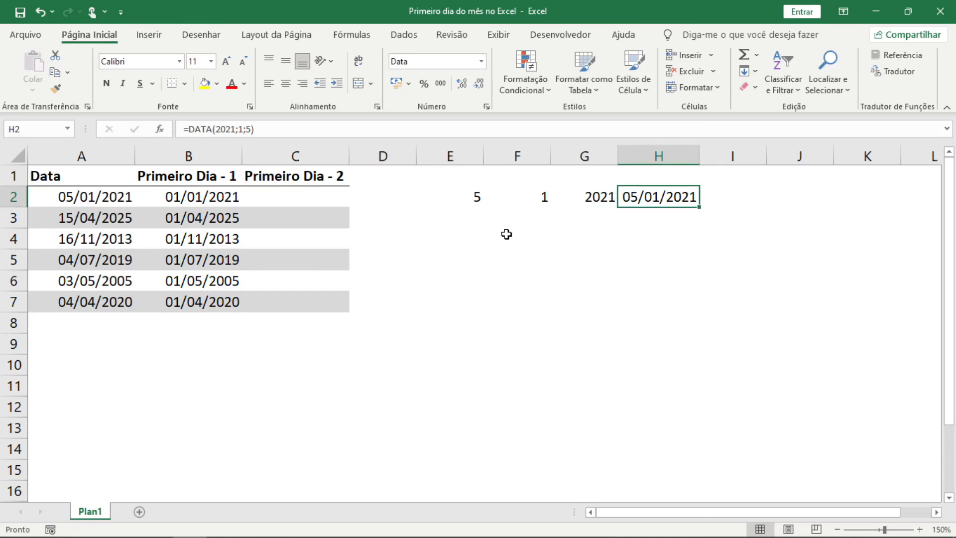
# Enter the formula =DATA(ANO(A2);MÊS(A2);1) in cell C2 to get the first day of the month.
pyautogui.press('Left')
pyautogui.press('Left')
pyautogui.press('Left')
pyautogui.press('Left')
pyautogui.press('Left')
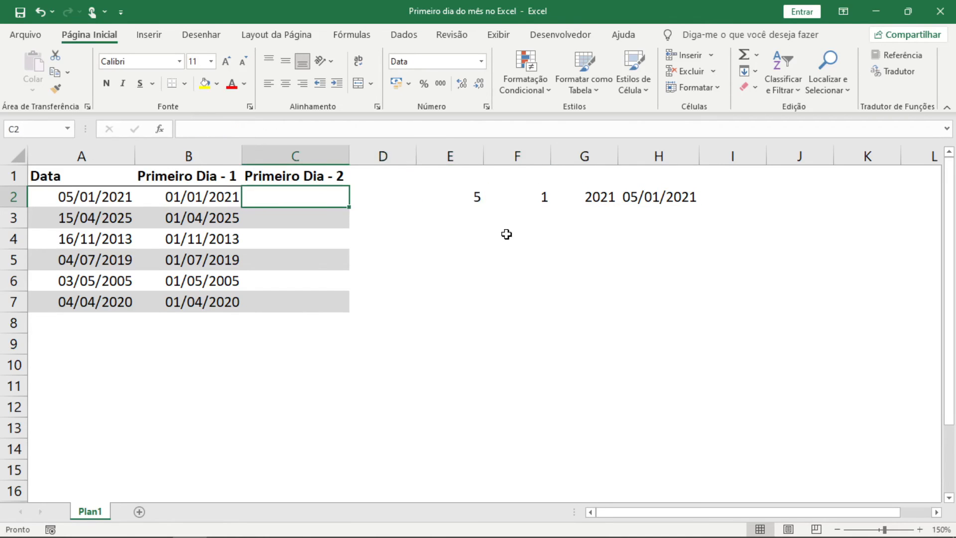
pyautogui.write('=data(')
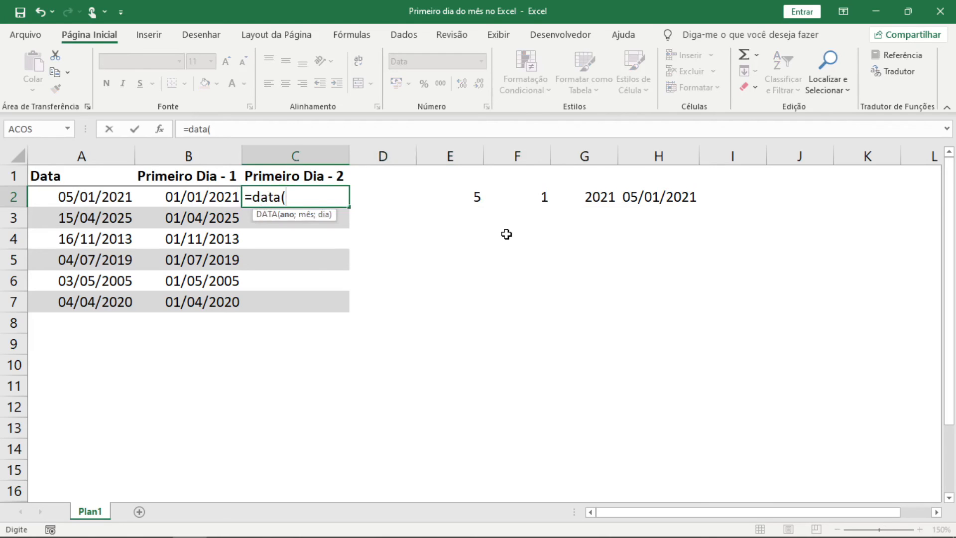
pyautogui.write('(')
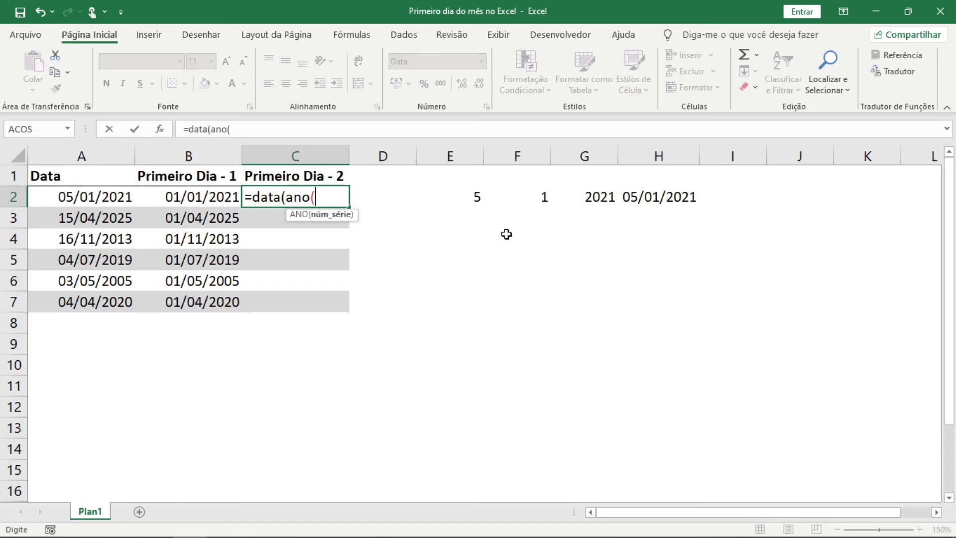
pyautogui.click(58, 196)
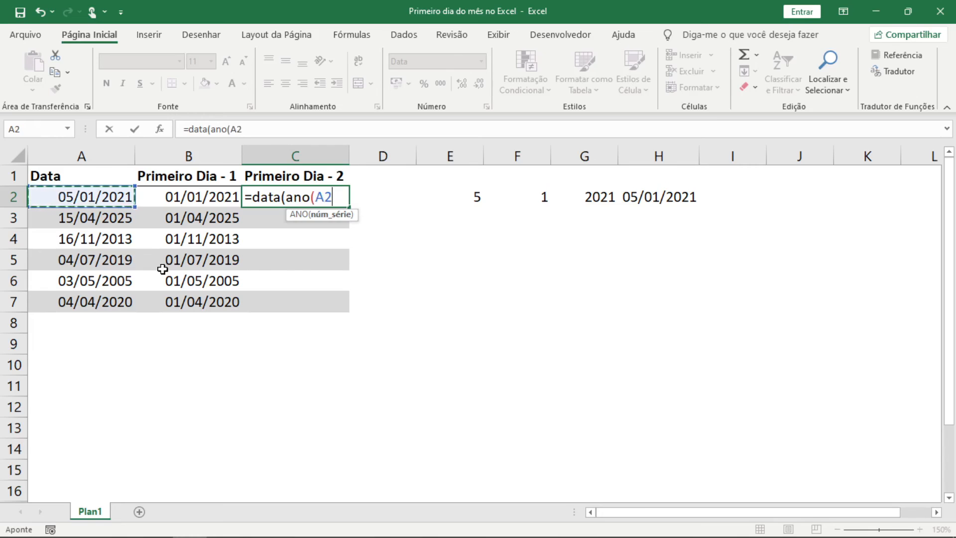
pyautogui.write(');')
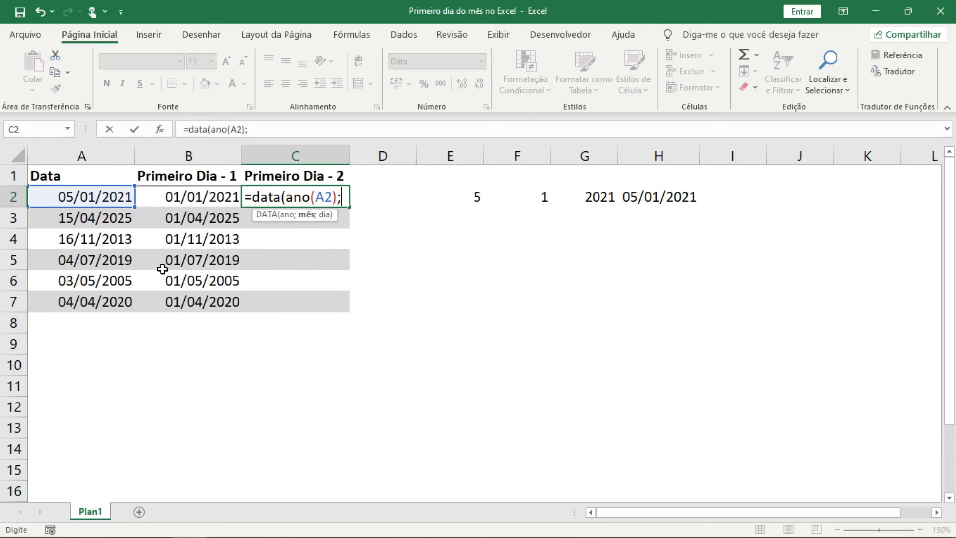
pyautogui.write('mês(')
pyautogui.press('Left')
pyautogui.press('Left')
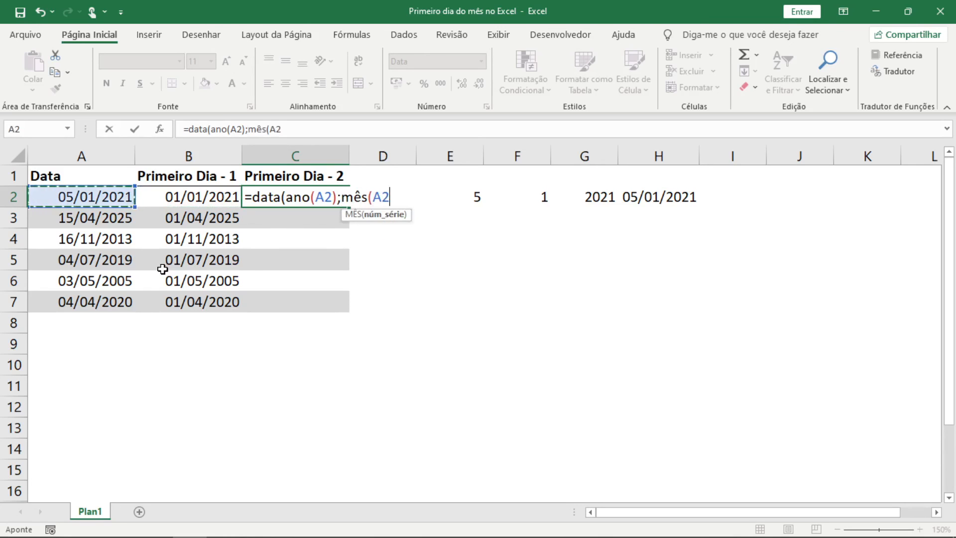
pyautogui.write(');')
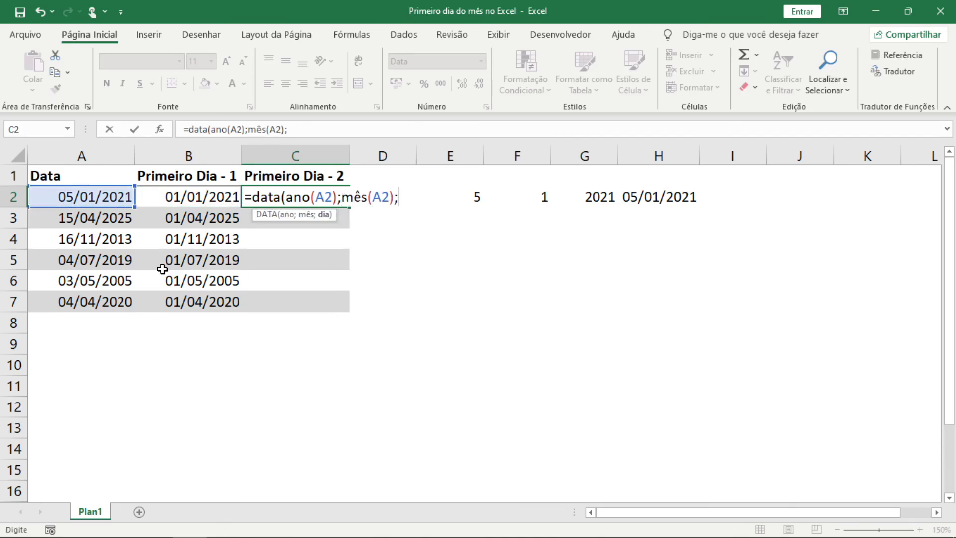
pyautogui.write('1)')
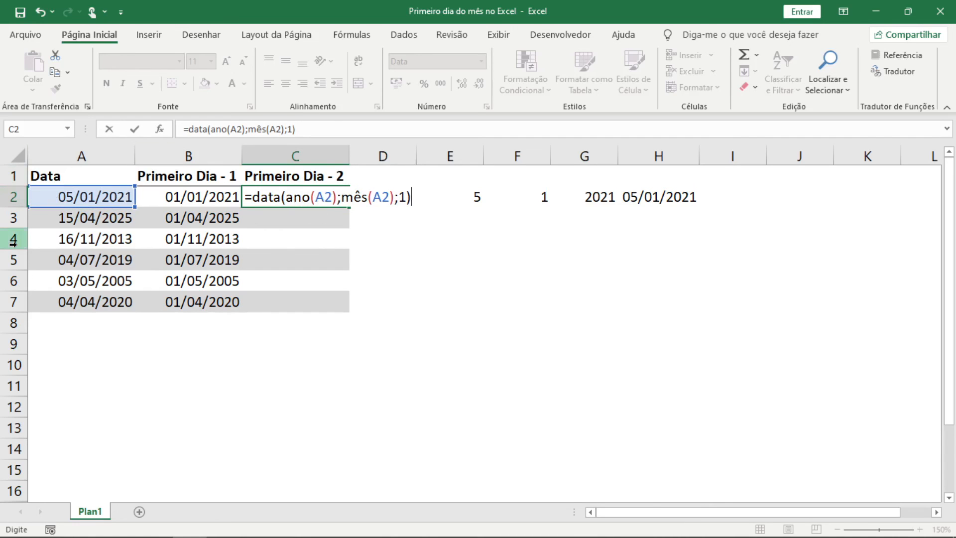
pyautogui.press('Return')
# Copy the DATA formula from C2 down the Primeiro Dia - 2 column through C7.
pyautogui.press('Up')
pyautogui.hotkey('ctrl', 'c')
pyautogui.press('Left')
pyautogui.hotkey('ctrl', 'Down')
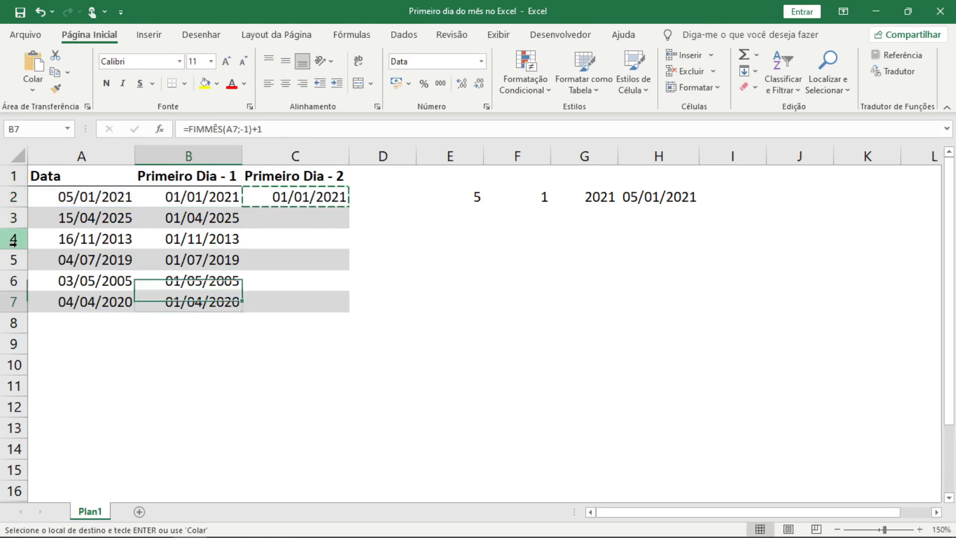
pyautogui.press('Right')
pyautogui.hotkey('ctrl', 'shift', 'Up')
pyautogui.hotkey('ctrl', 'v')
pyautogui.press('Right')
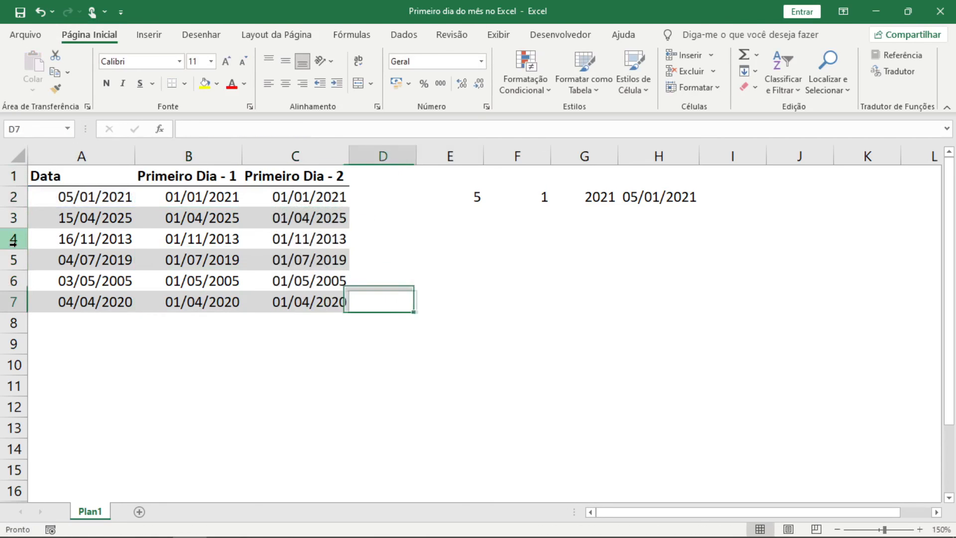
pyautogui.press('Right')
pyautogui.press('Escape')
# Review the results in C2:C7 and compare the DATA formula in C2 with the FIMMÊS formula in B2.
pyautogui.press('Left')
pyautogui.press('Left')
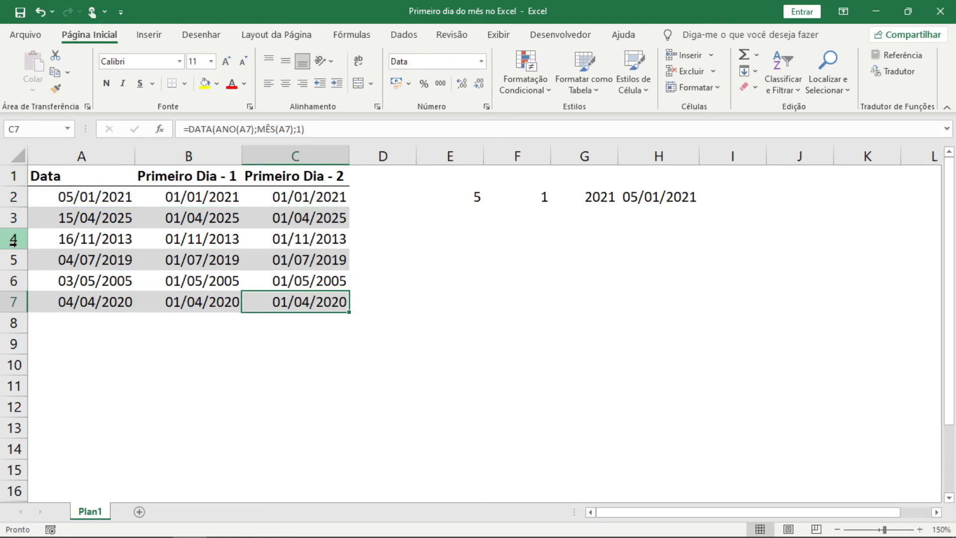
pyautogui.press('Up')
pyautogui.press('Up')
pyautogui.press('Up')
pyautogui.press('Up')
pyautogui.press('Up')
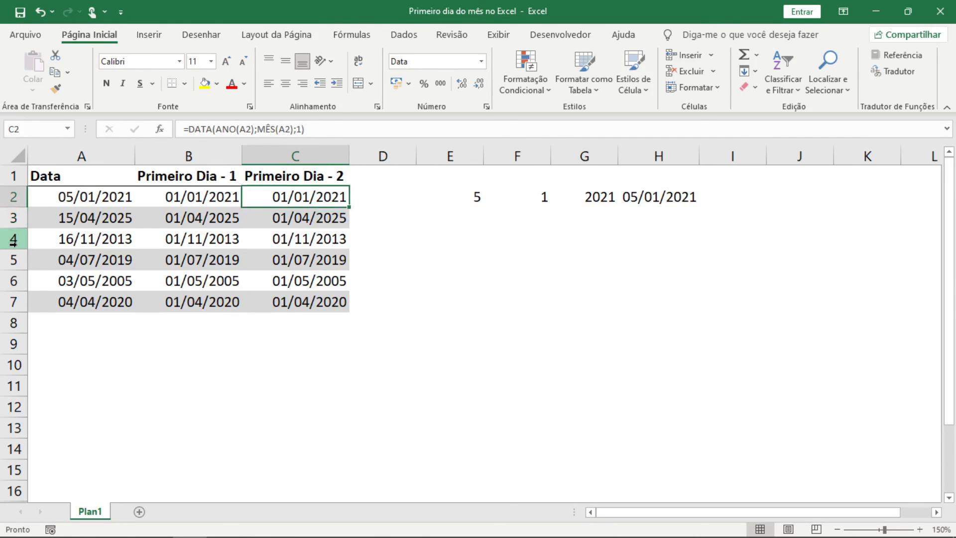
pyautogui.press('Left')
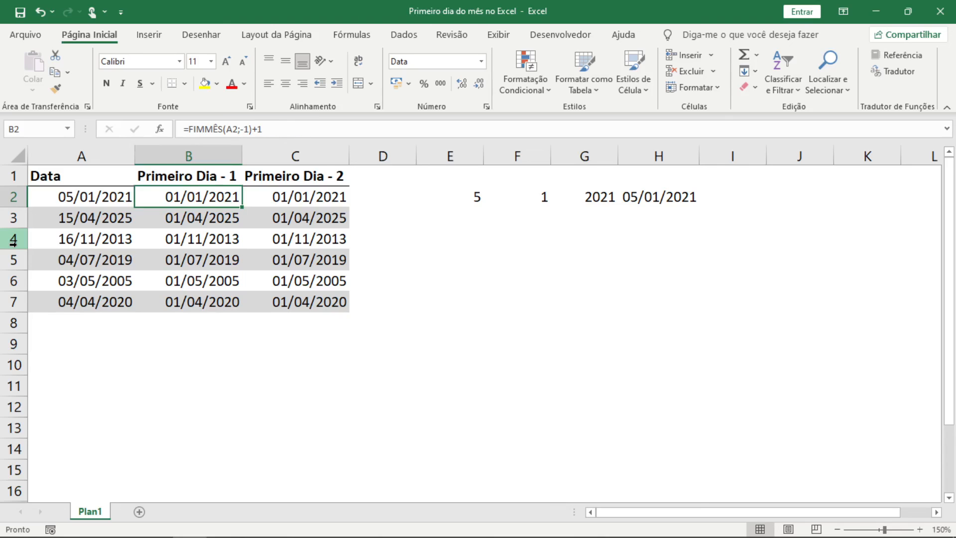
pyautogui.press('Right')
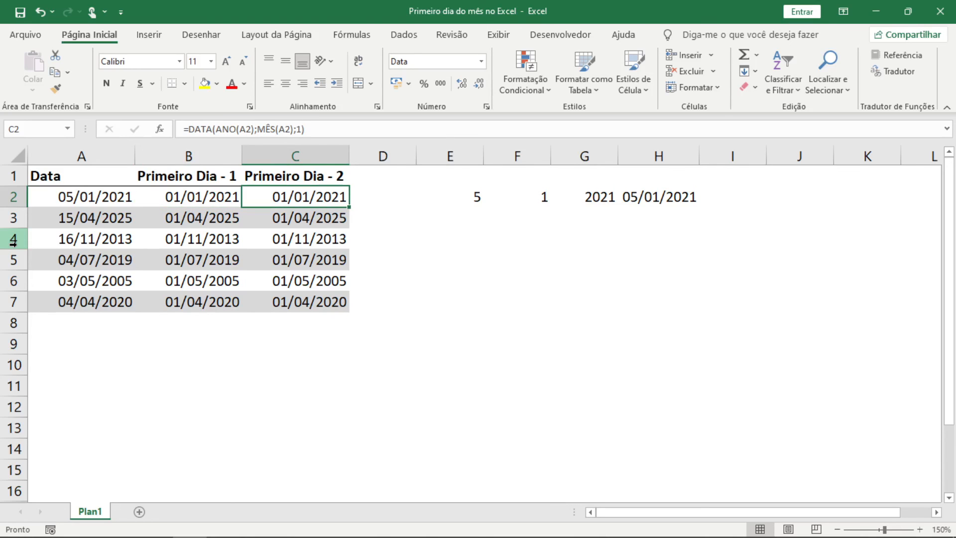